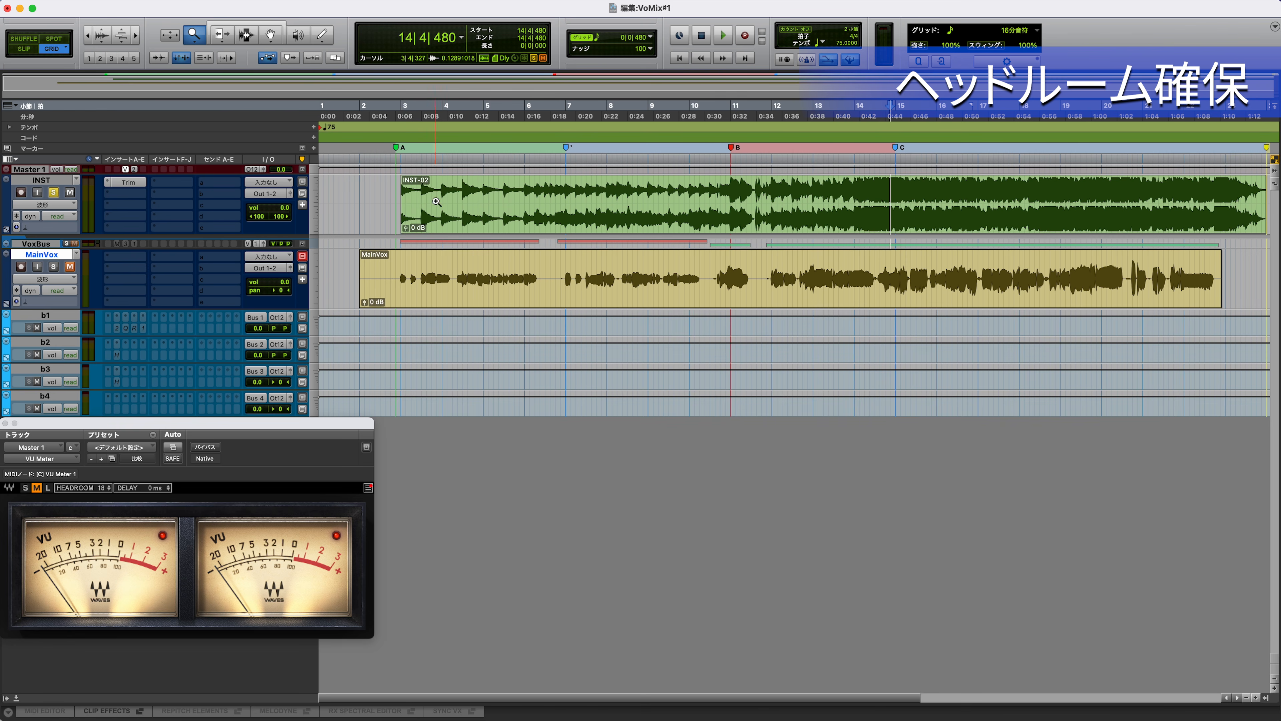
- Open the Trim plug-in on the INST track and place its window beside the VU meter
{"action": "left_click", "coordinate": [129, 182]}
{"action": "left_click_drag", "start_coordinate": [918, 317], "coordinate": [429, 425]}
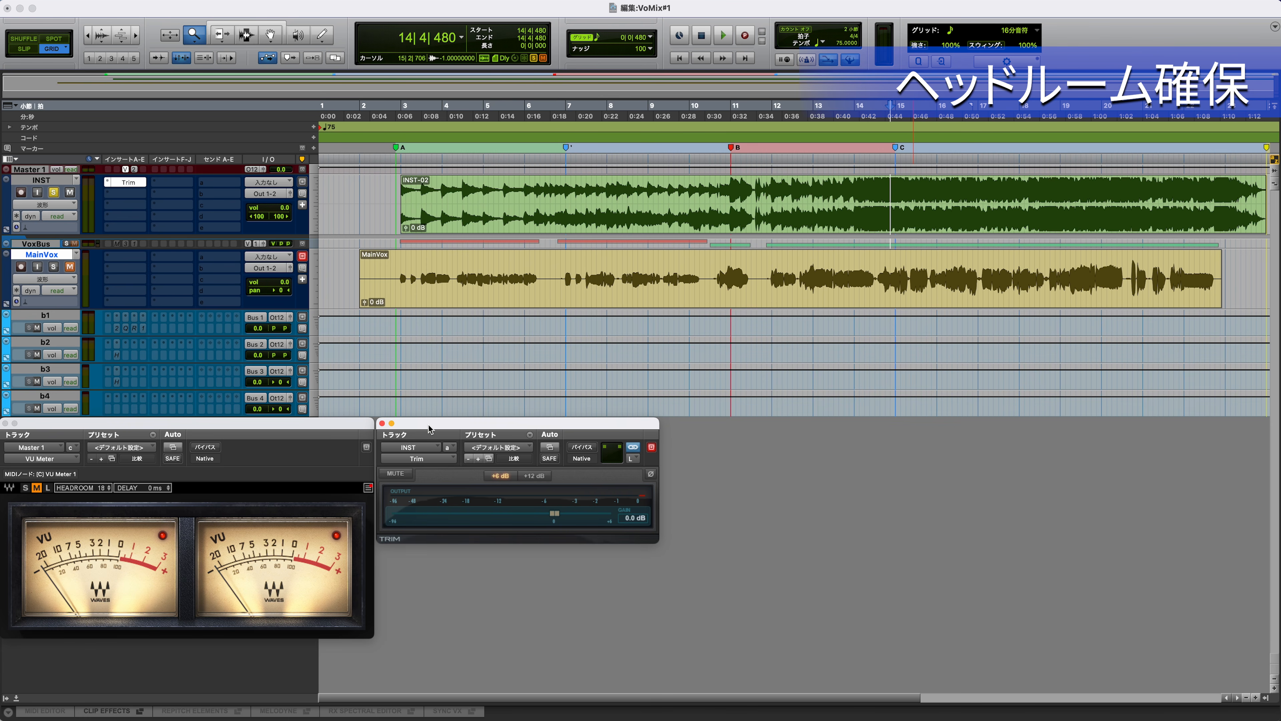
{"action": "left_click_drag", "start_coordinate": [285, 206], "coordinate": [285, 207]}
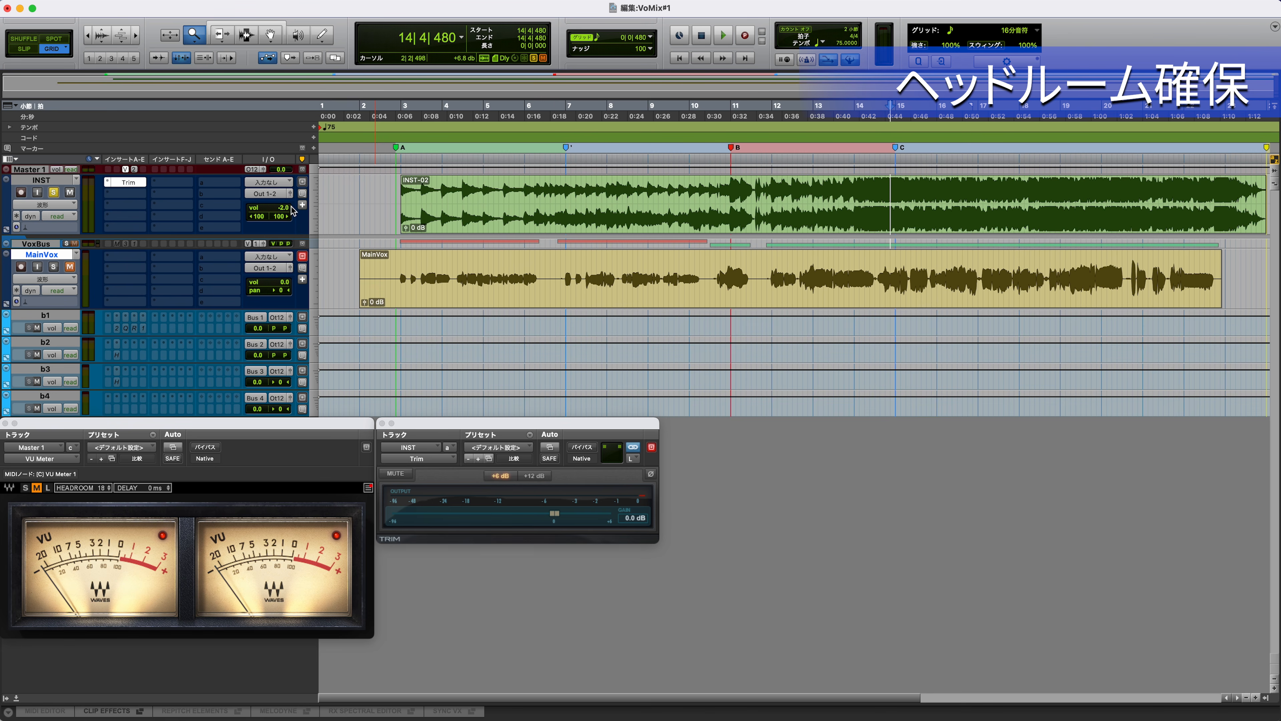
{"action": "left_click_drag", "start_coordinate": [286, 213], "coordinate": [285, 212]}
- Lower the INST track's Trim gain to -12.8 dB during playback, and replay the song to check the VU meter
{"action": "key", "text": "space"}
{"action": "left_click_drag", "start_coordinate": [554, 517], "coordinate": [483, 520]}
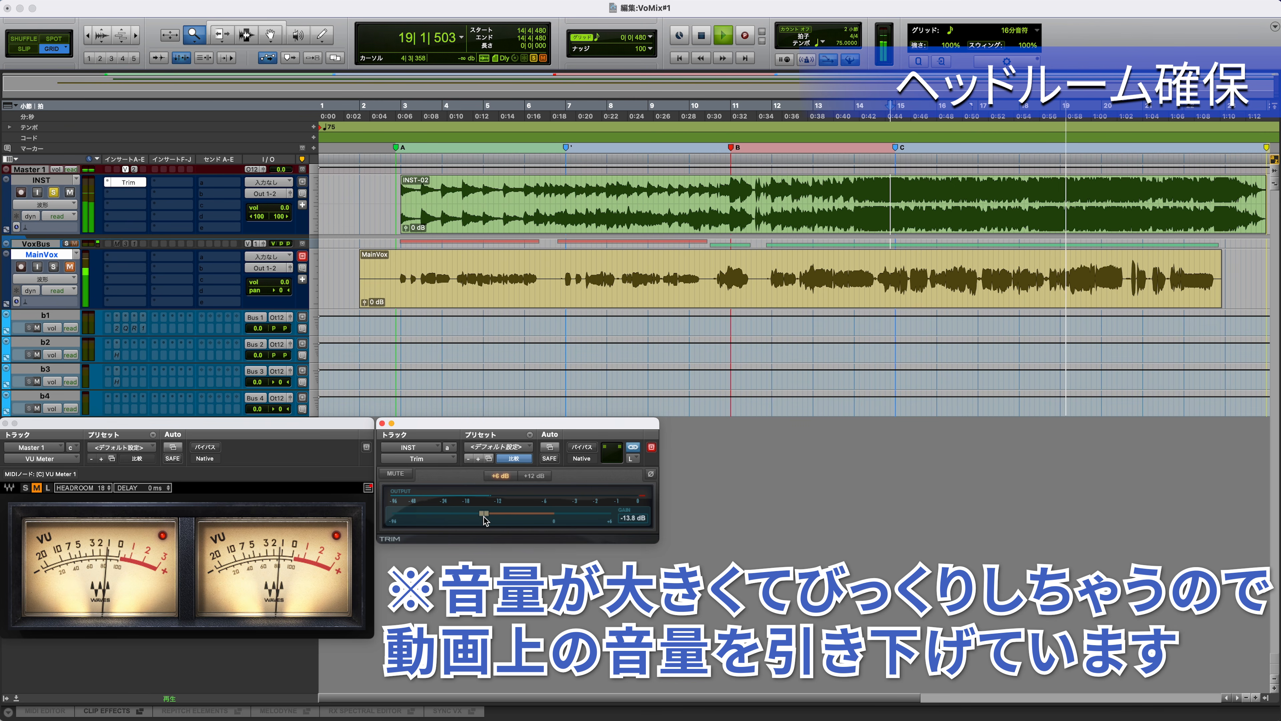
{"action": "left_click_drag", "start_coordinate": [484, 517], "coordinate": [486, 516]}
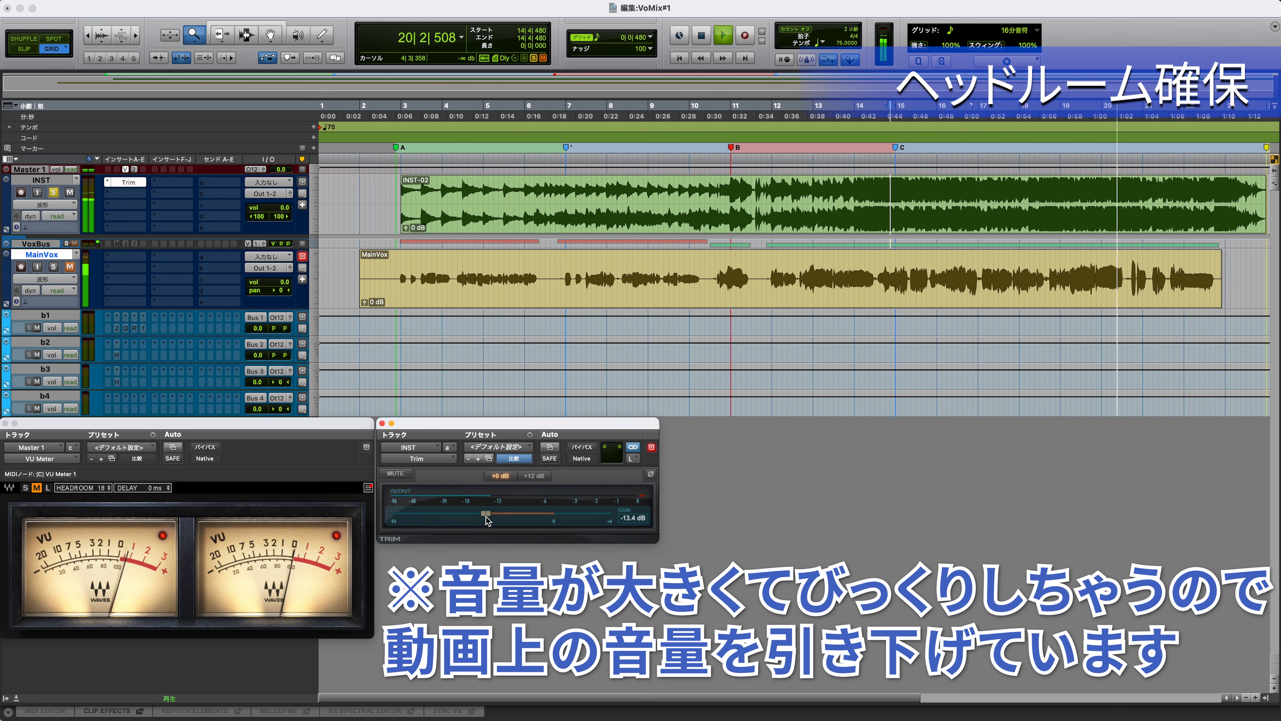
{"action": "left_click_drag", "start_coordinate": [486, 518], "coordinate": [489, 517]}
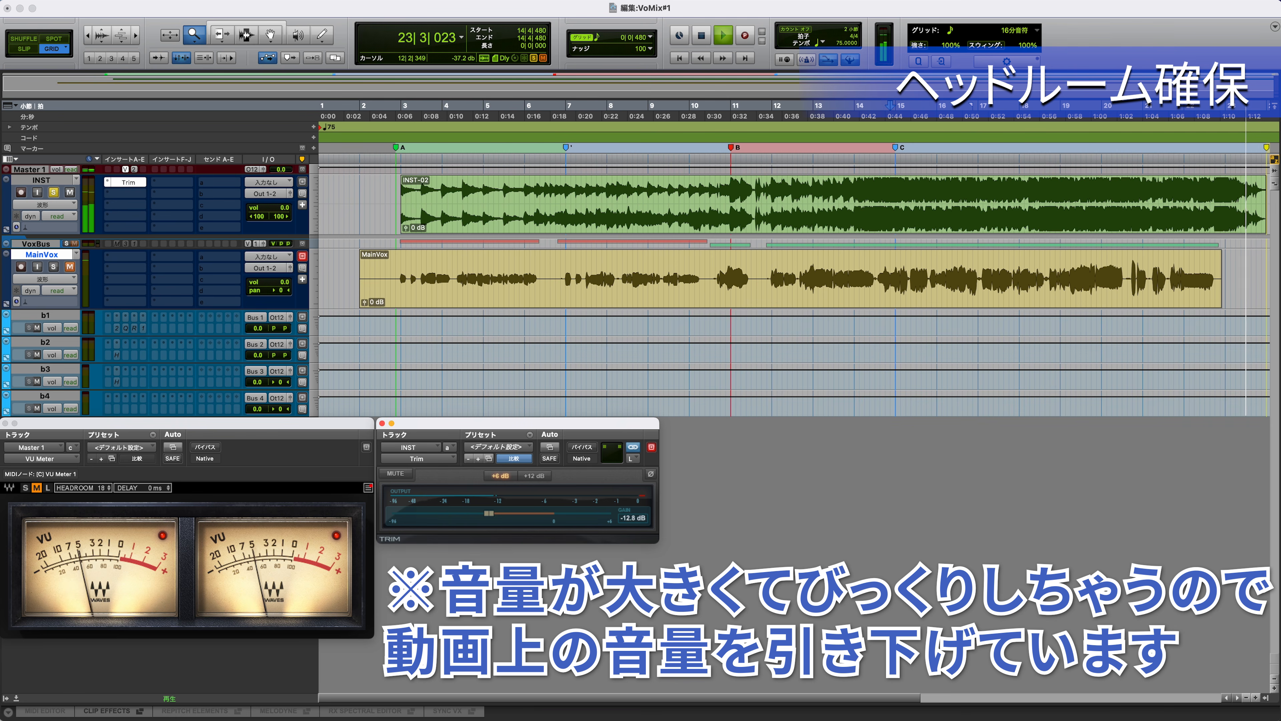
{"action": "key", "text": "space"}
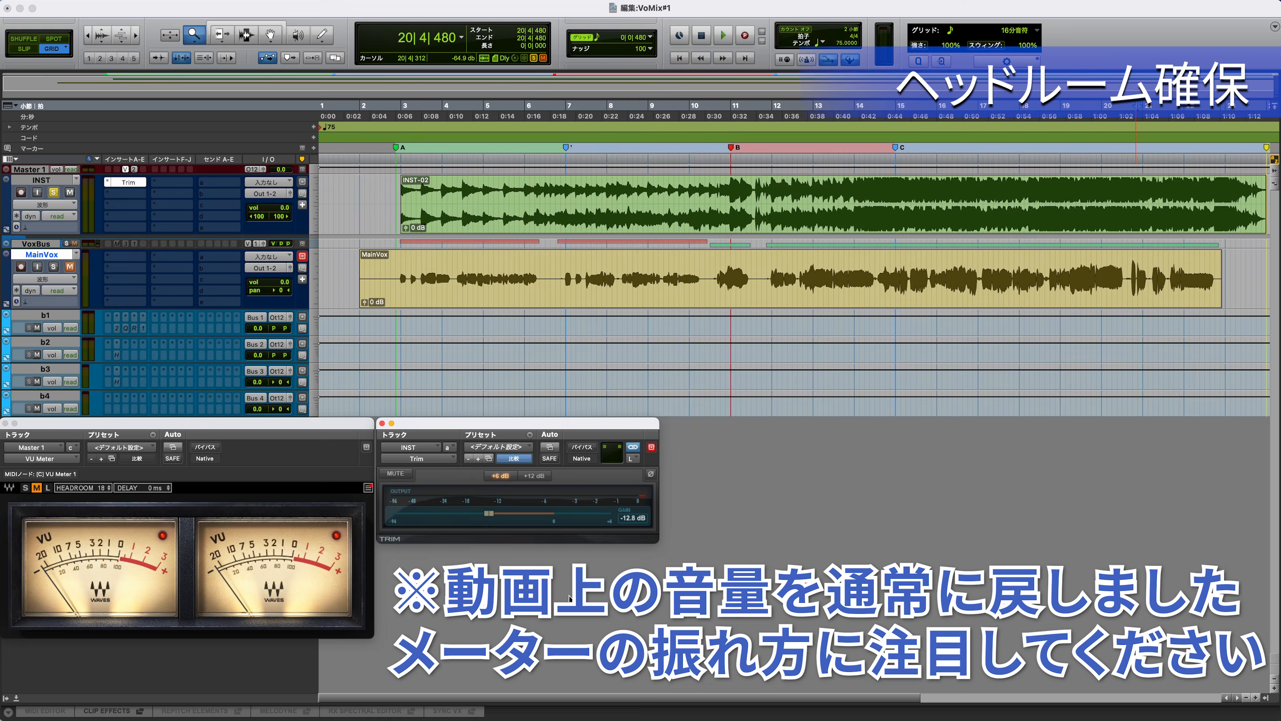
{"action": "key", "text": "space"}
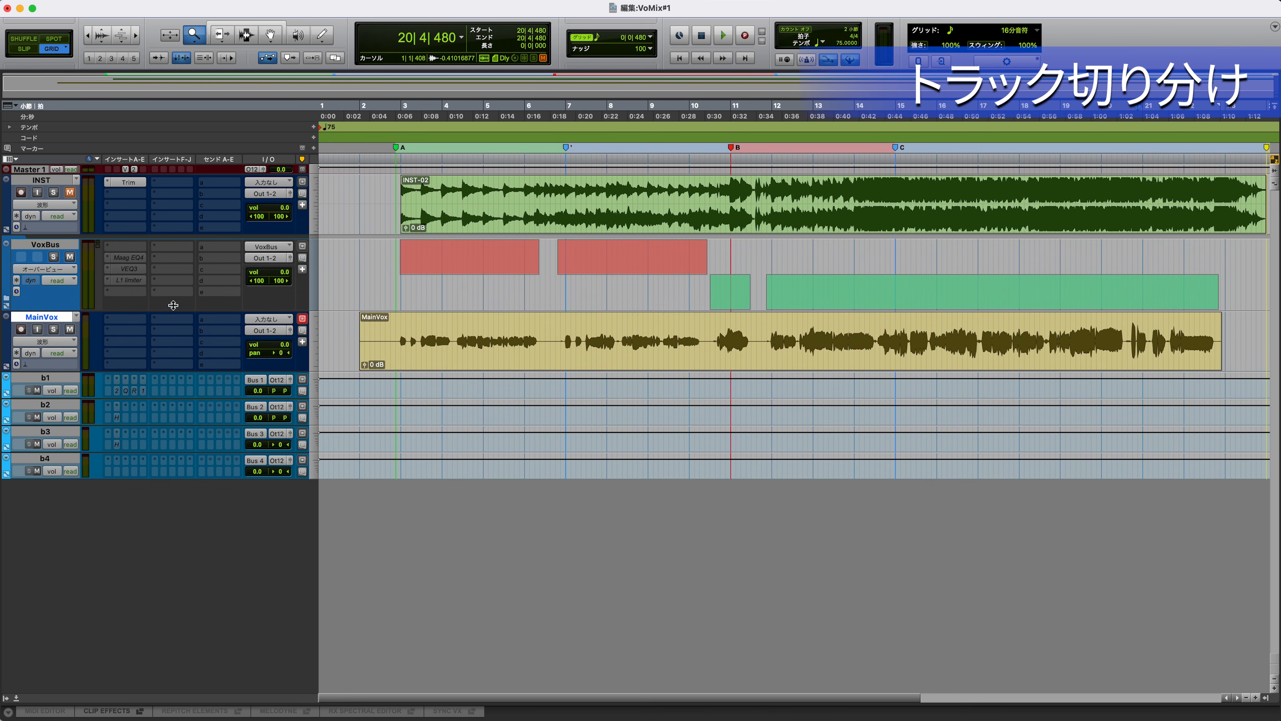
- Reduce the height of the VoxBus track slightly
{"action": "left_click_drag", "start_coordinate": [174, 306], "coordinate": [169, 300]}
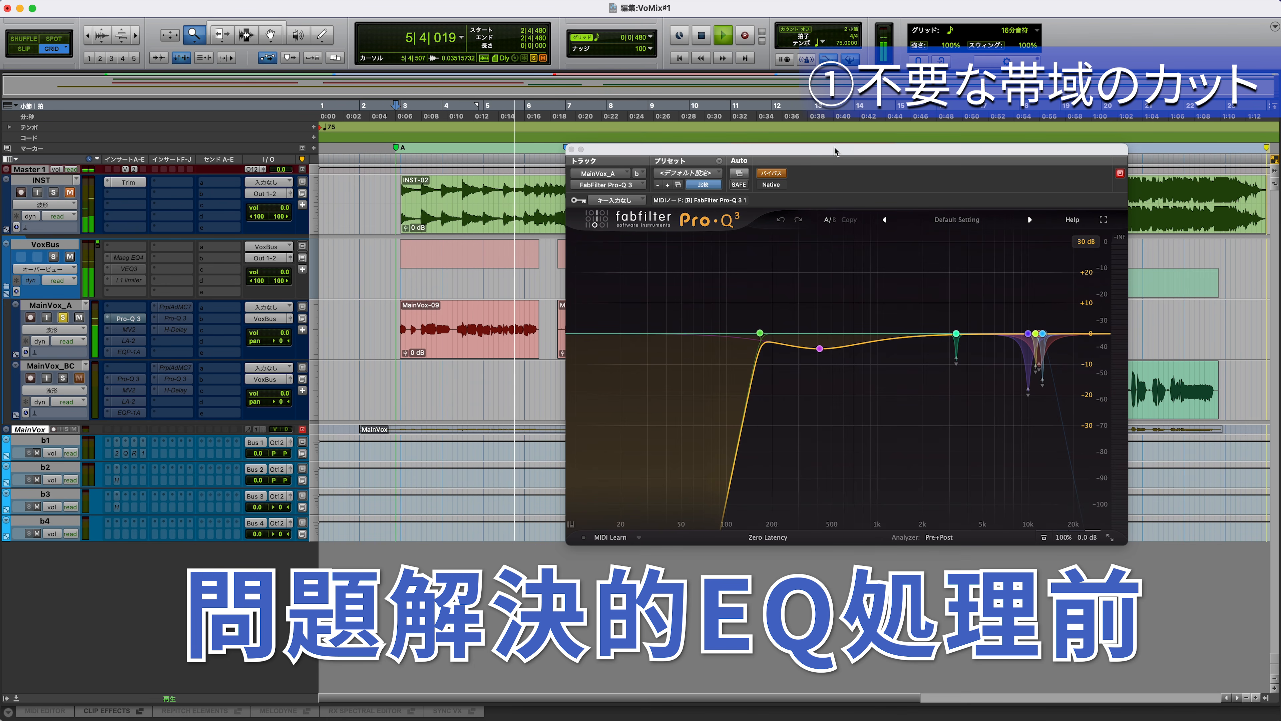
- Stop the bypassed playback and examine the low-cut and low-mid bands in MainVox_A's Pro-Q 3
{"action": "key", "text": "space"}
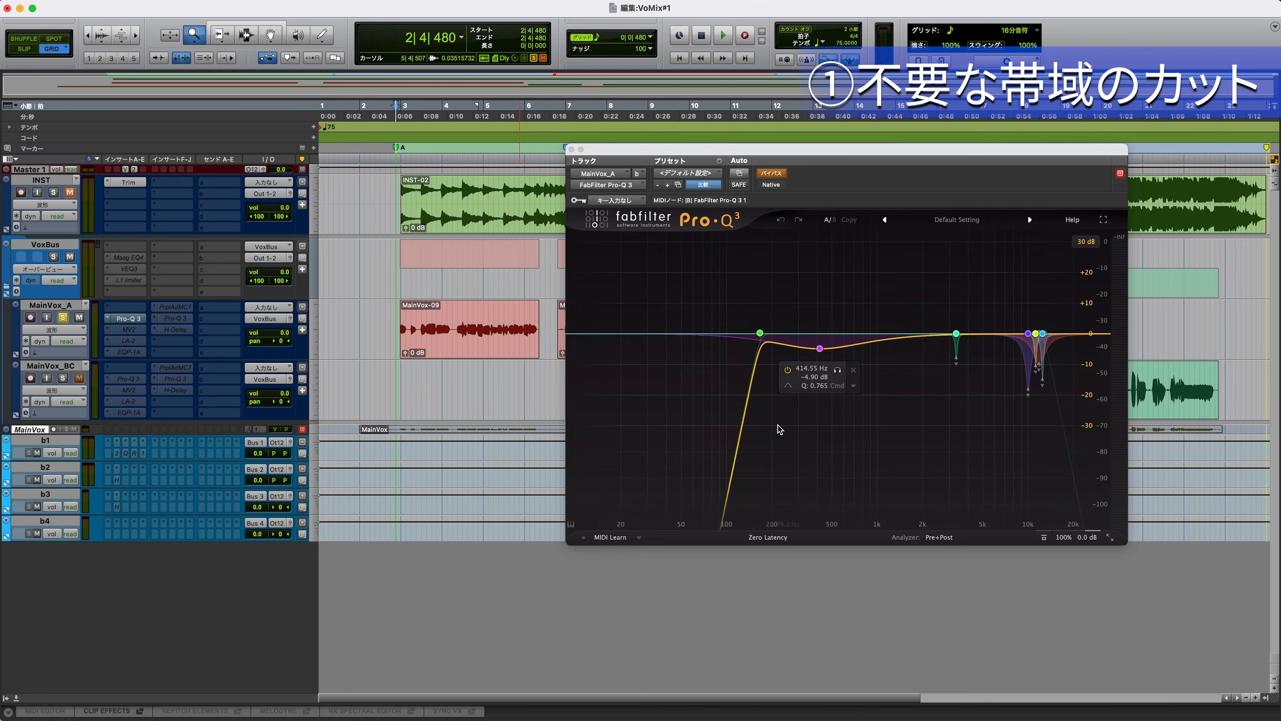
{"action": "left_click", "coordinate": [761, 334]}
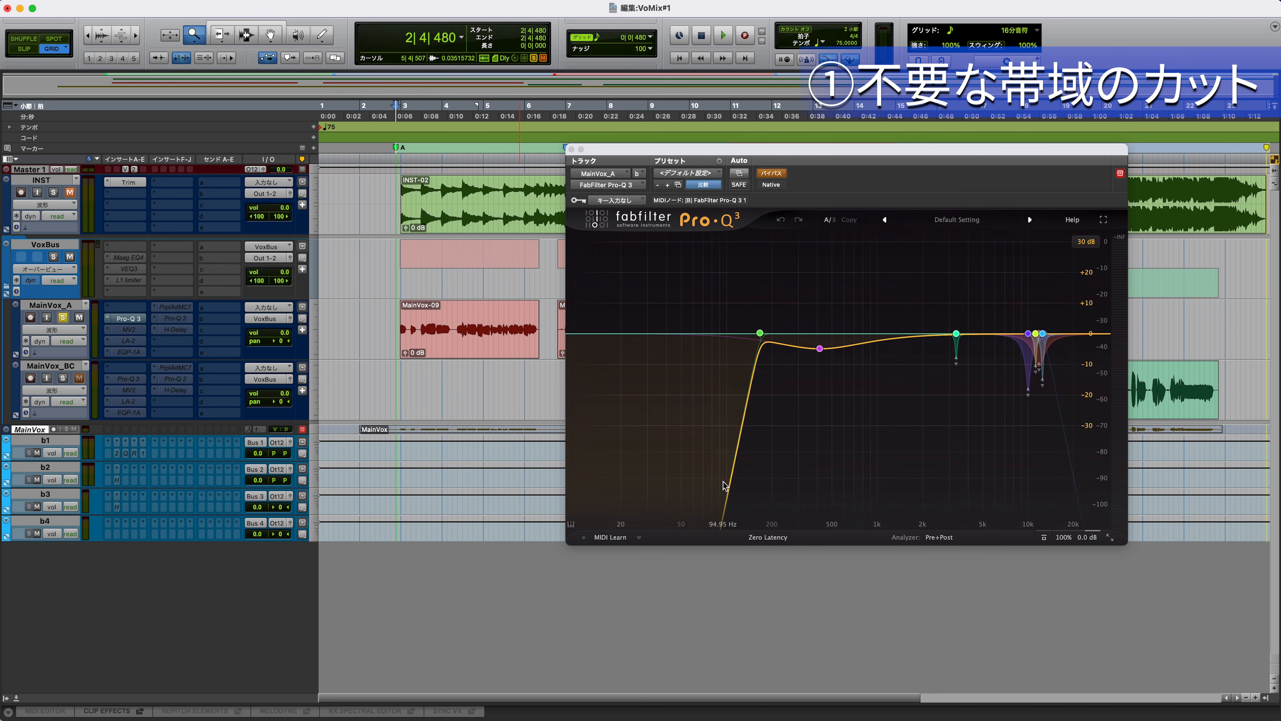
{"action": "left_click", "coordinate": [820, 348]}
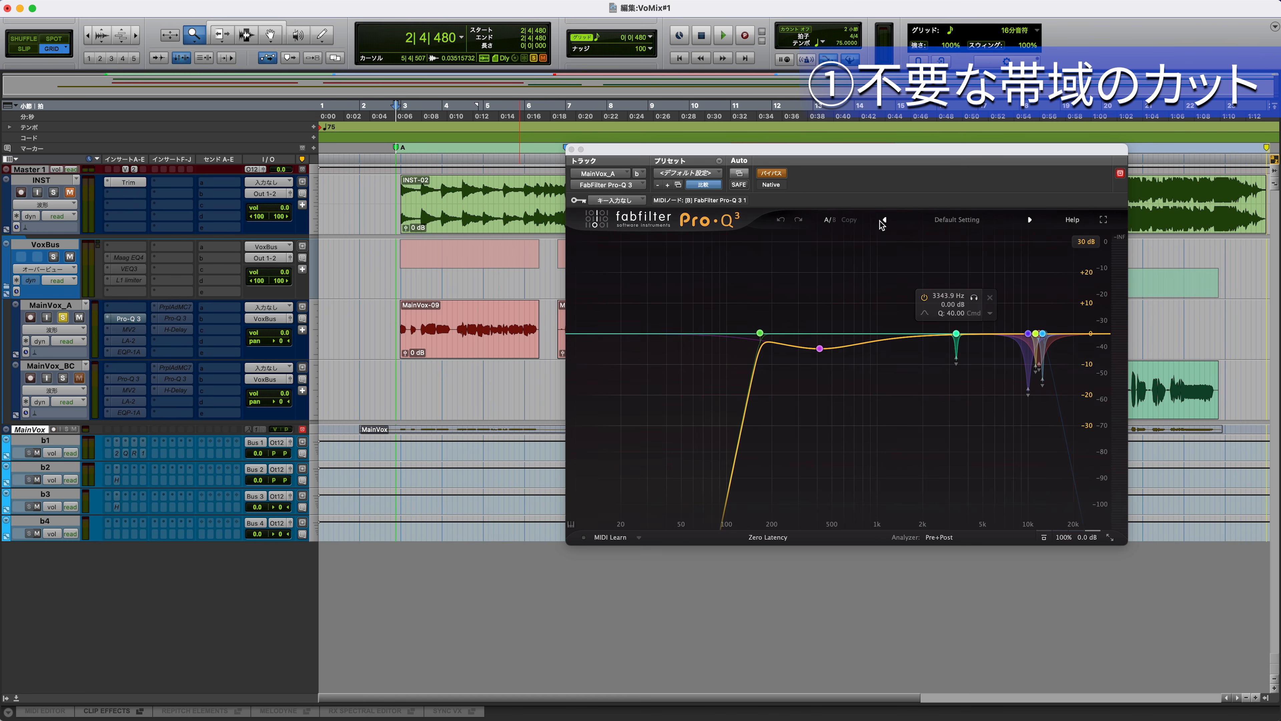
- Take MainVox_A's Pro-Q 3 out of bypass and play the passage with the EQ active
{"action": "left_click", "coordinate": [774, 173]}
{"action": "key", "text": "space"}
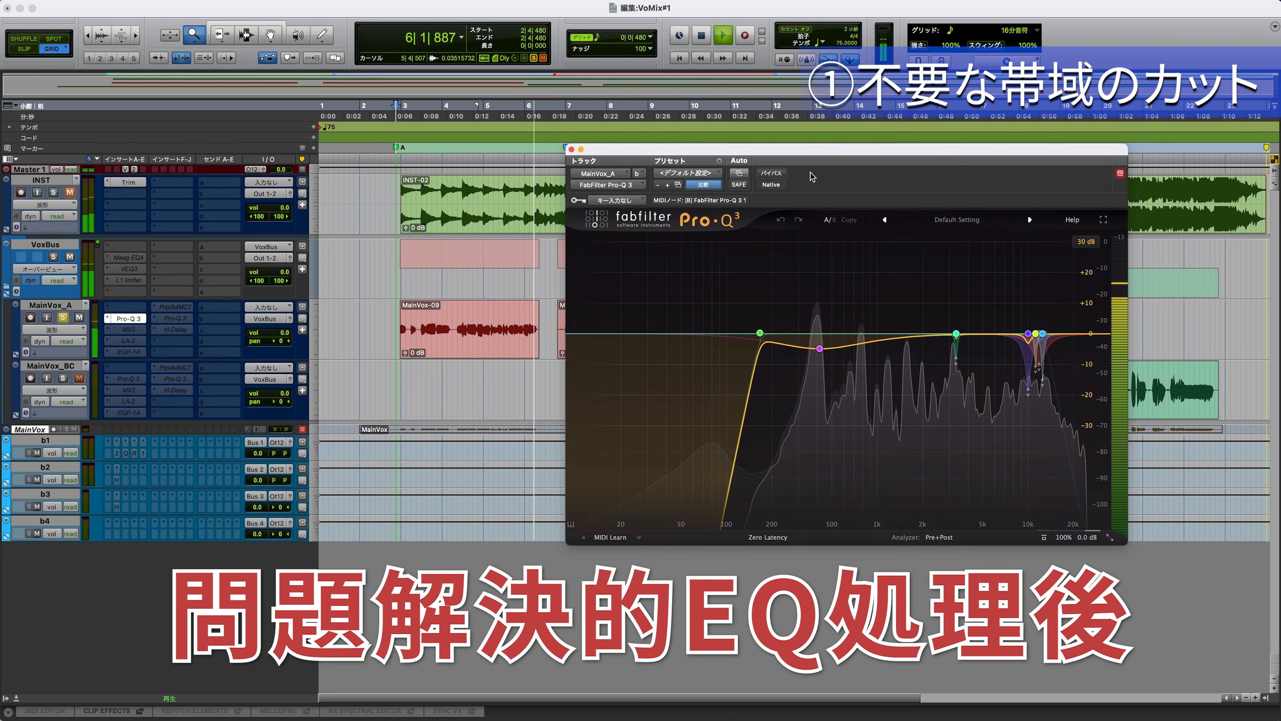
{"action": "key", "text": "space"}
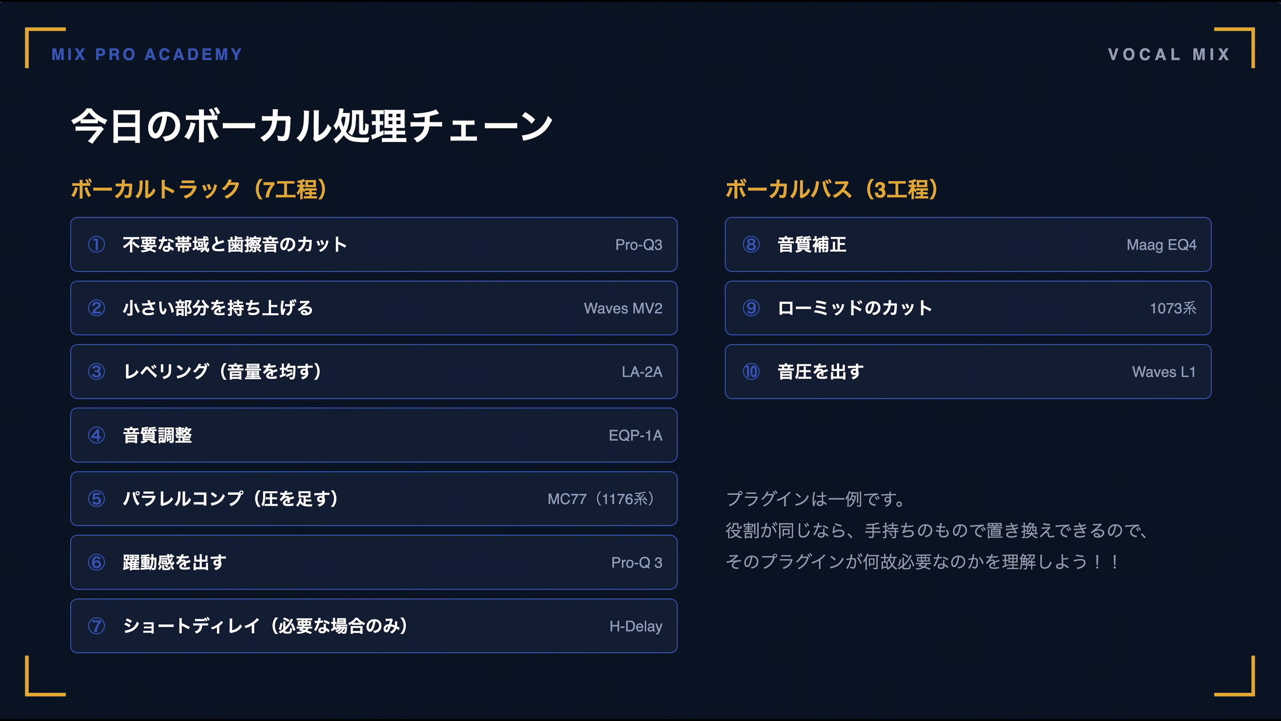
{"action": "left_click", "coordinate": [549, 309]}
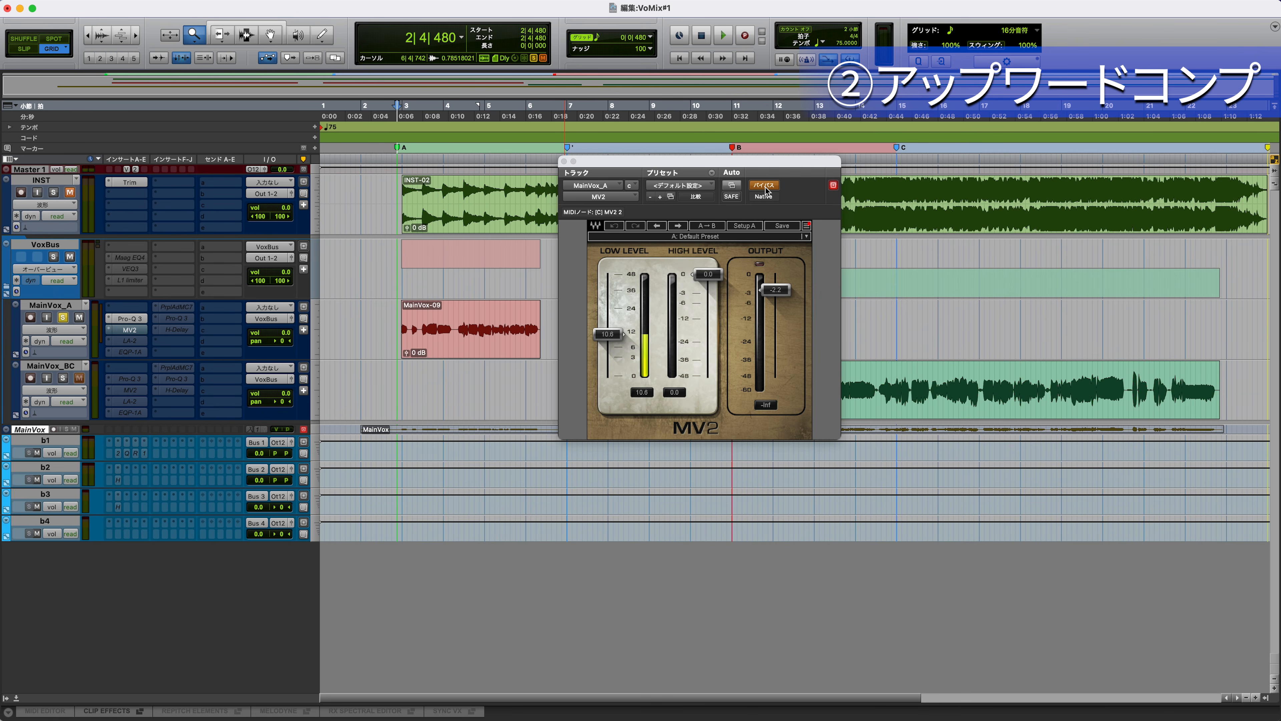
- Unsolo MainVox_A and play the passage in the full mix with its MV2 bypassed
{"action": "left_click", "coordinate": [63, 317]}
{"action": "key", "text": "space"}
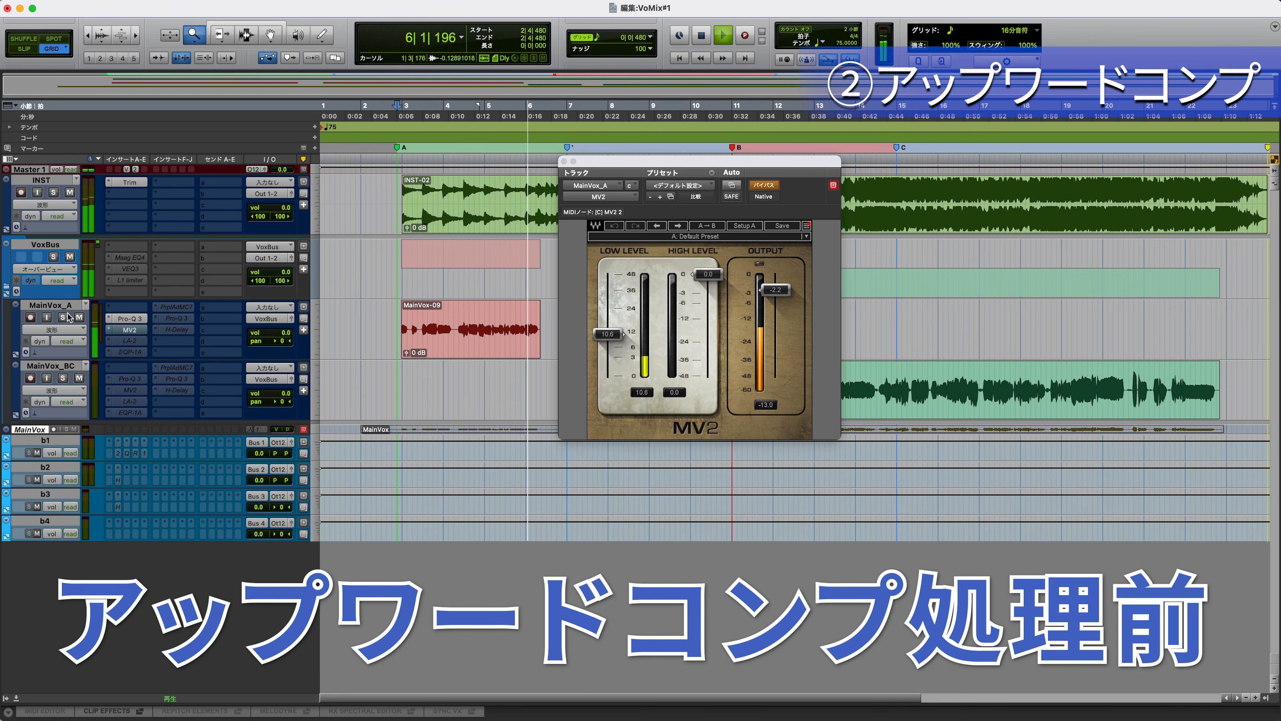
{"action": "key", "text": "space"}
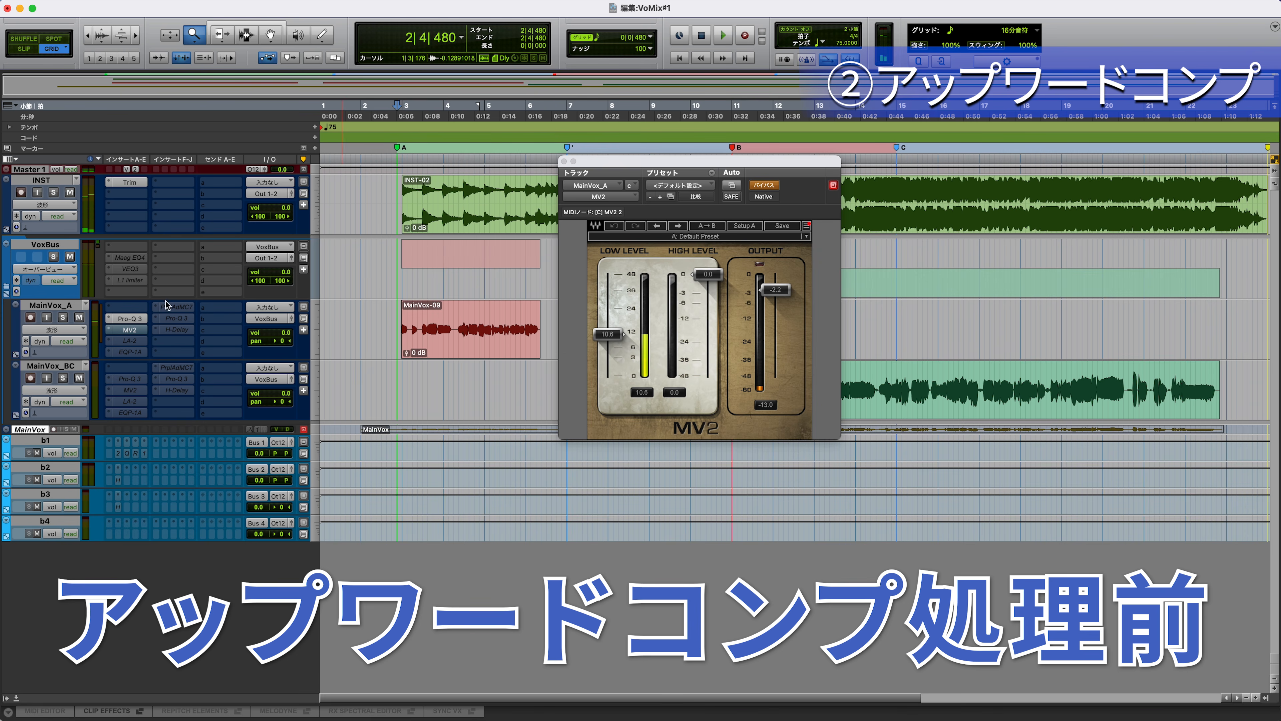
- Take MainVox_A's MV2 out of bypass and play the same passage with the upward compression active
{"action": "left_click", "coordinate": [764, 185]}
{"action": "key", "text": "space"}
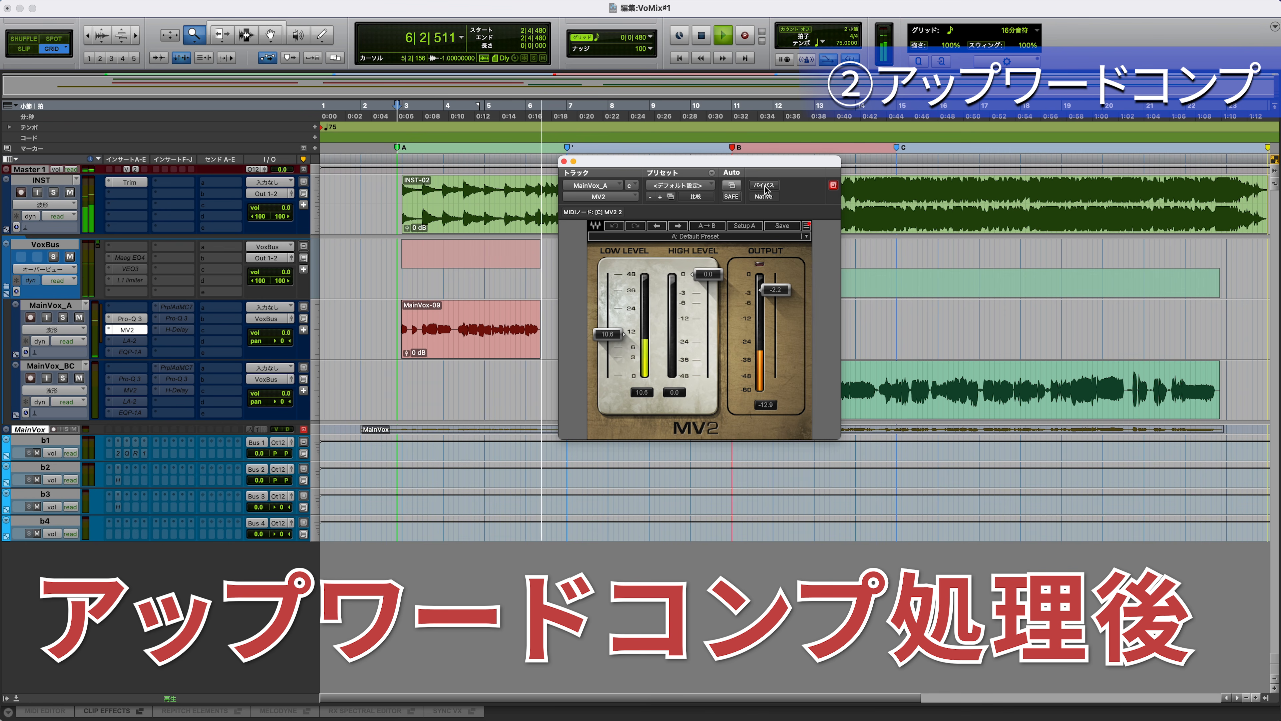
{"action": "key", "text": "space"}
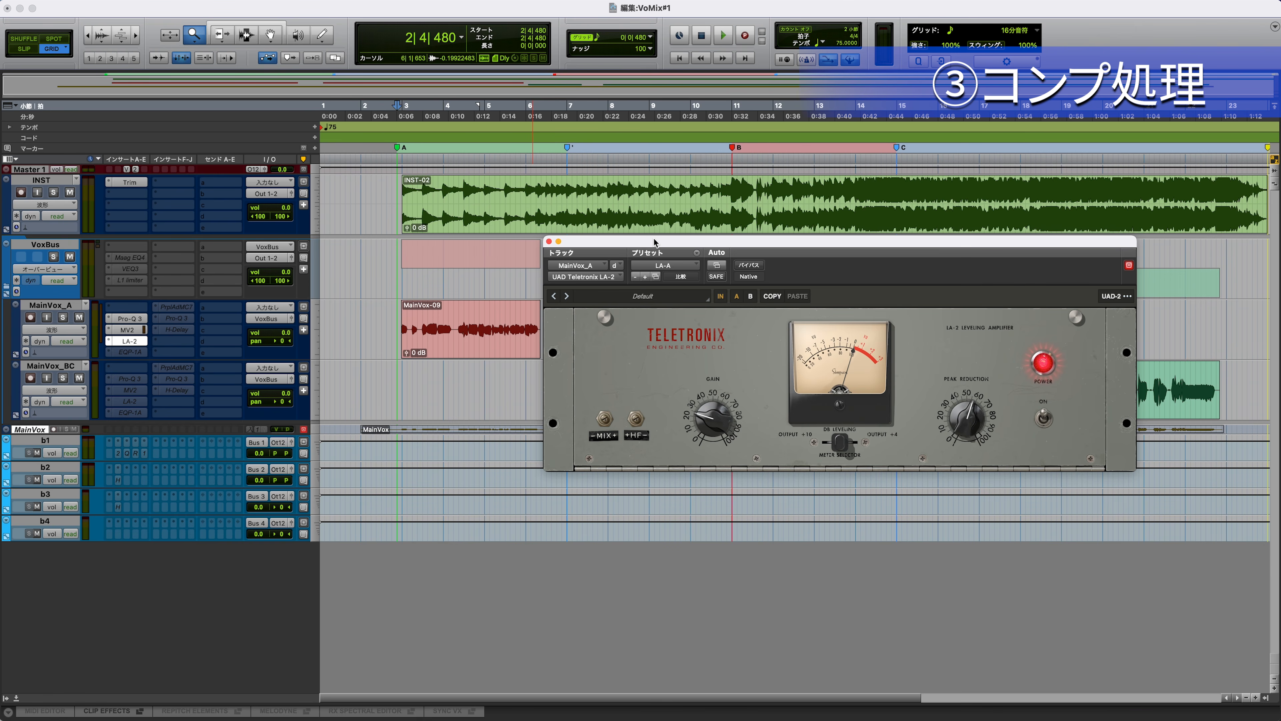
- Compare the passage with MainVox_A's LA-2 bypassed and active, and replay it to check the compressor's gain reduction
{"action": "left_click", "coordinate": [751, 265]}
{"action": "key", "text": "space"}
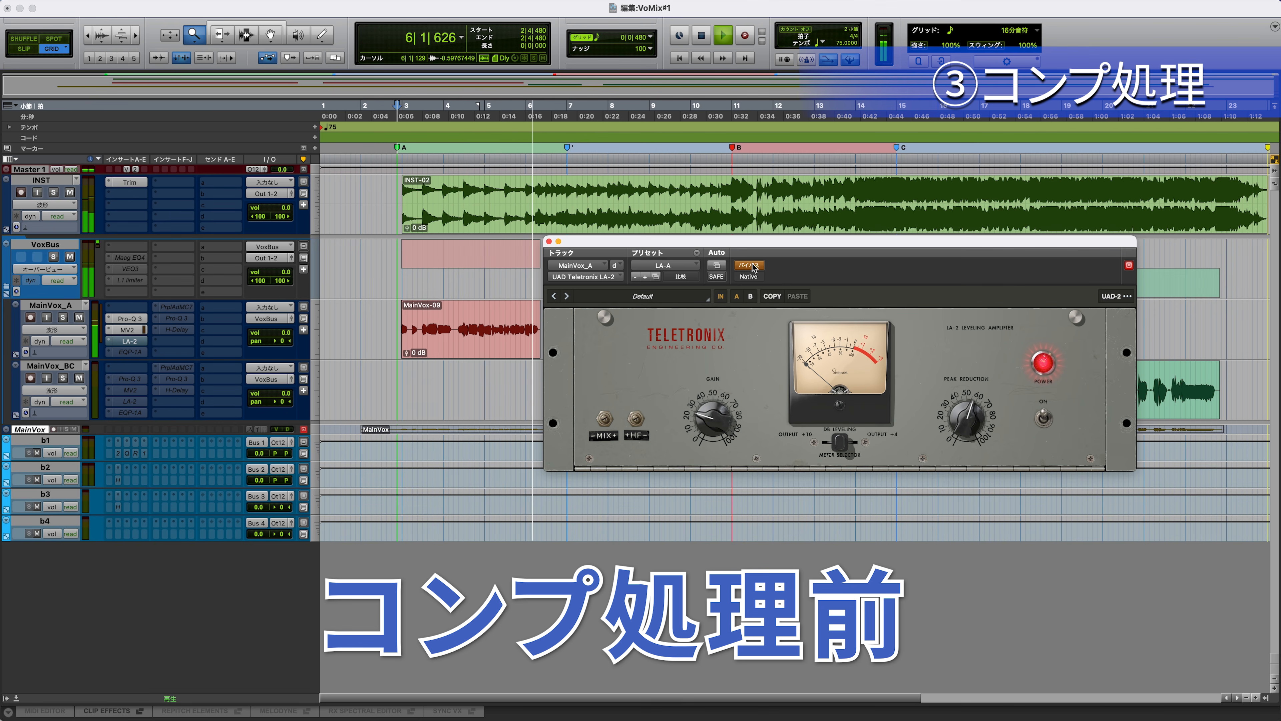
{"action": "key", "text": "space"}
{"action": "left_click", "coordinate": [752, 264]}
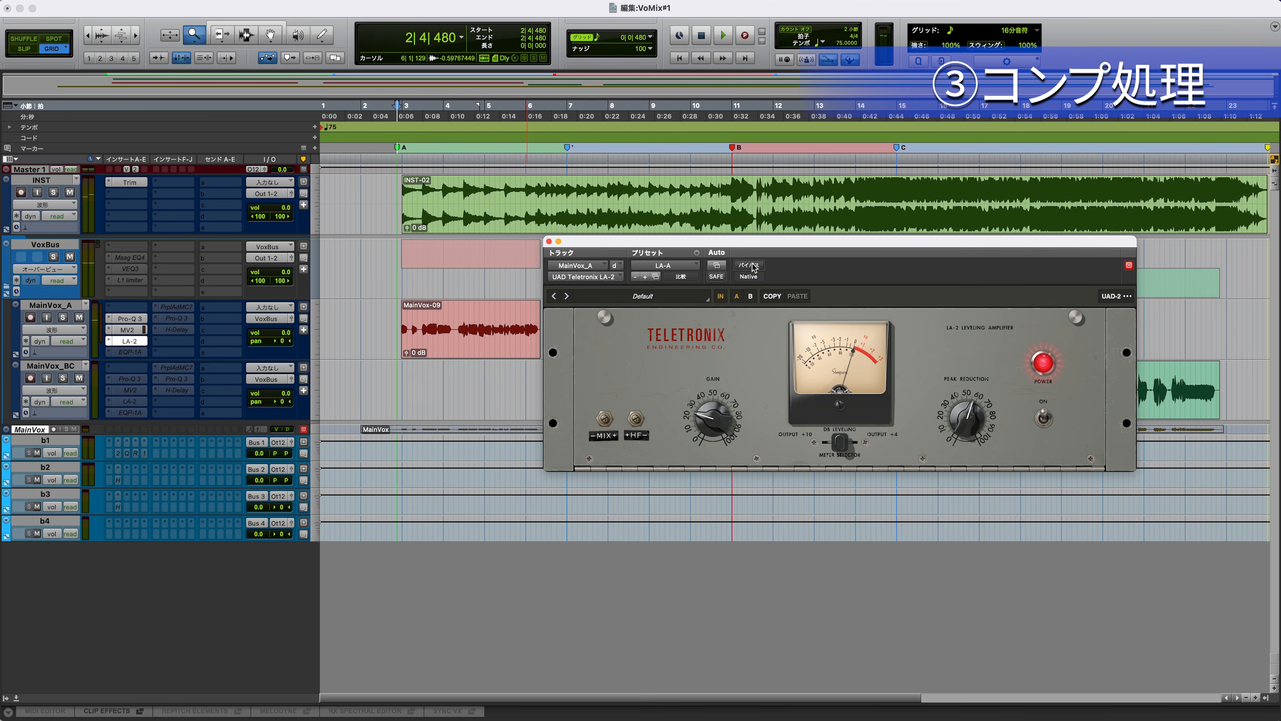
{"action": "key", "text": "space"}
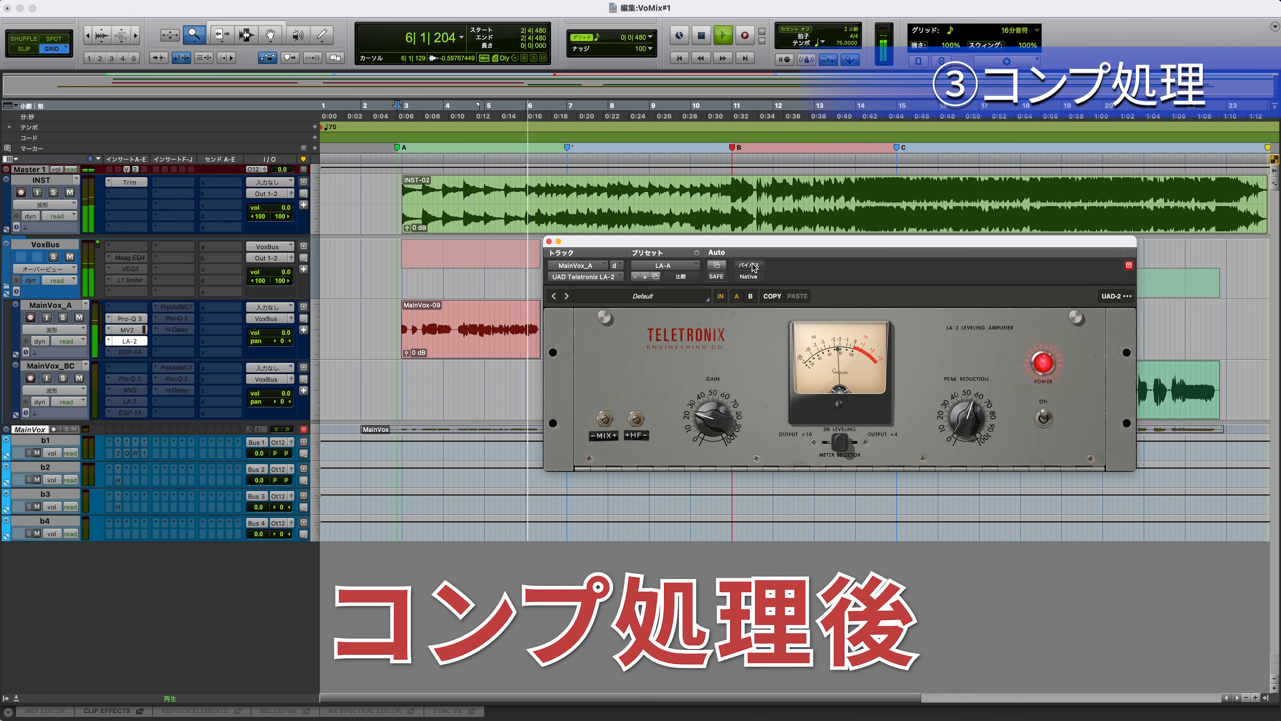
{"action": "key", "text": "space"}
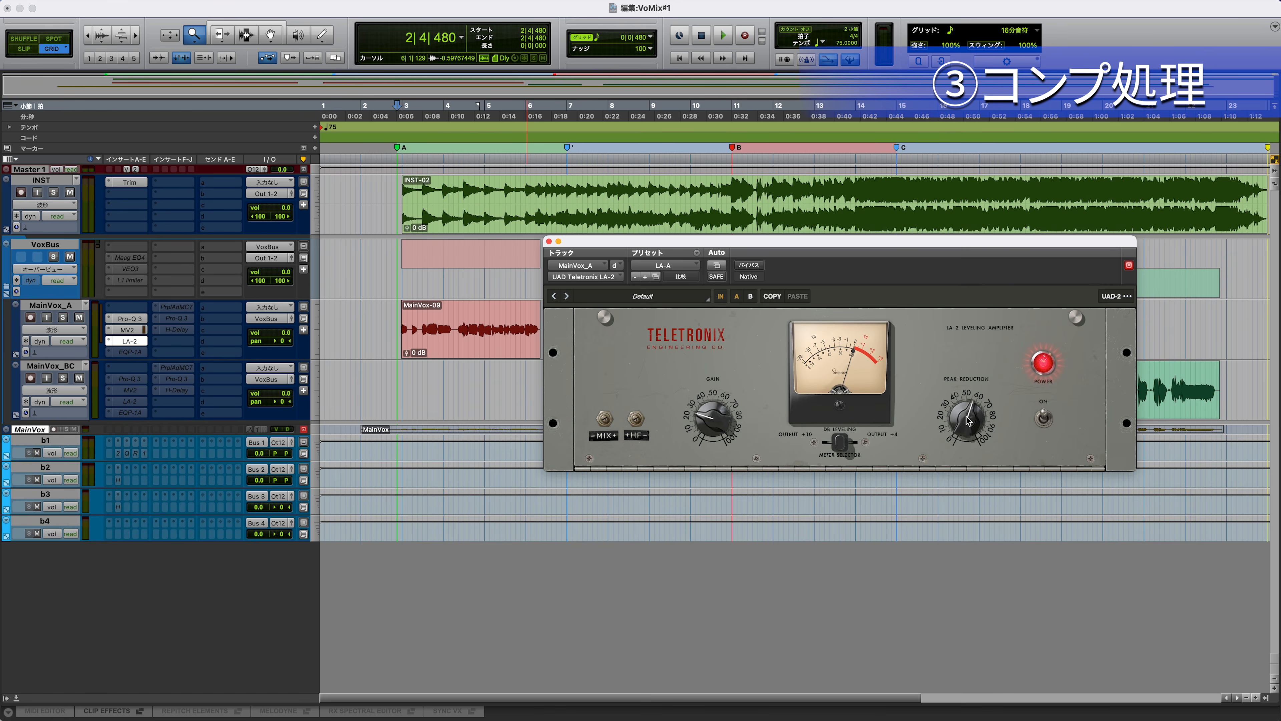
{"action": "key", "text": "space"}
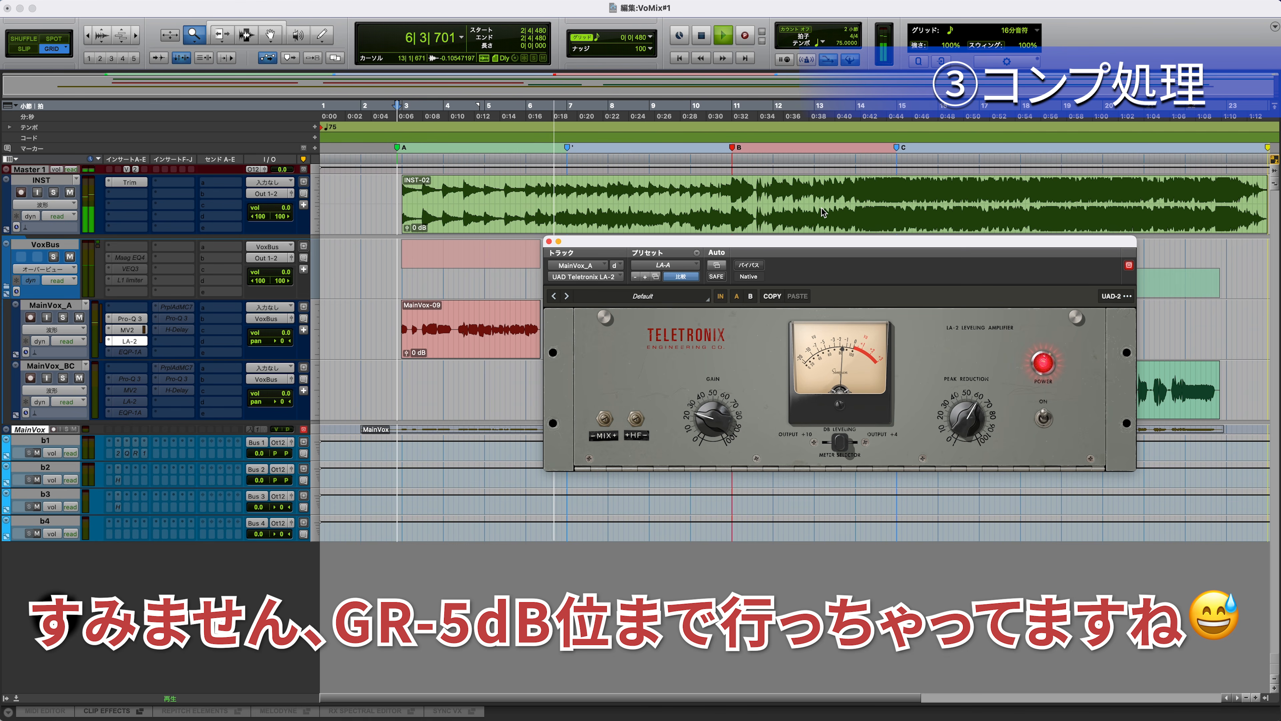
{"action": "key", "text": "space"}
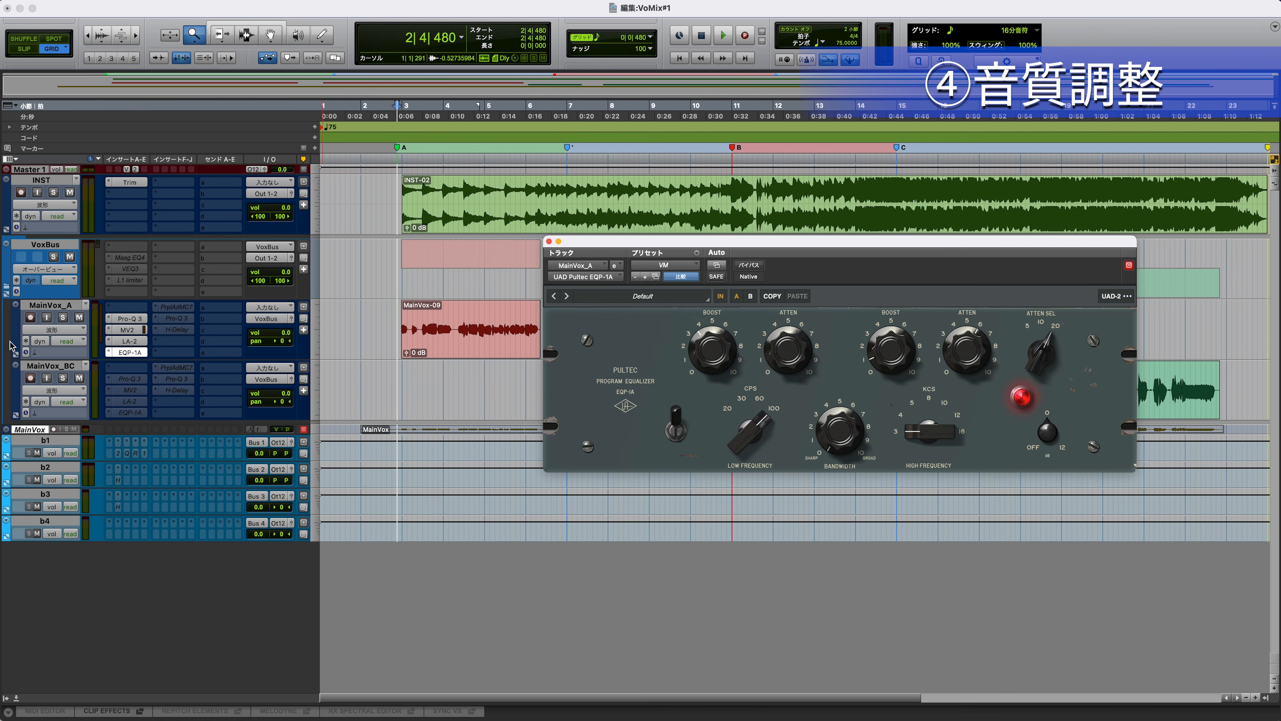
- Review MainVox_A's Pro-Q 3 curve and return to its EQP-1A equalizer
{"action": "left_click", "coordinate": [137, 320]}
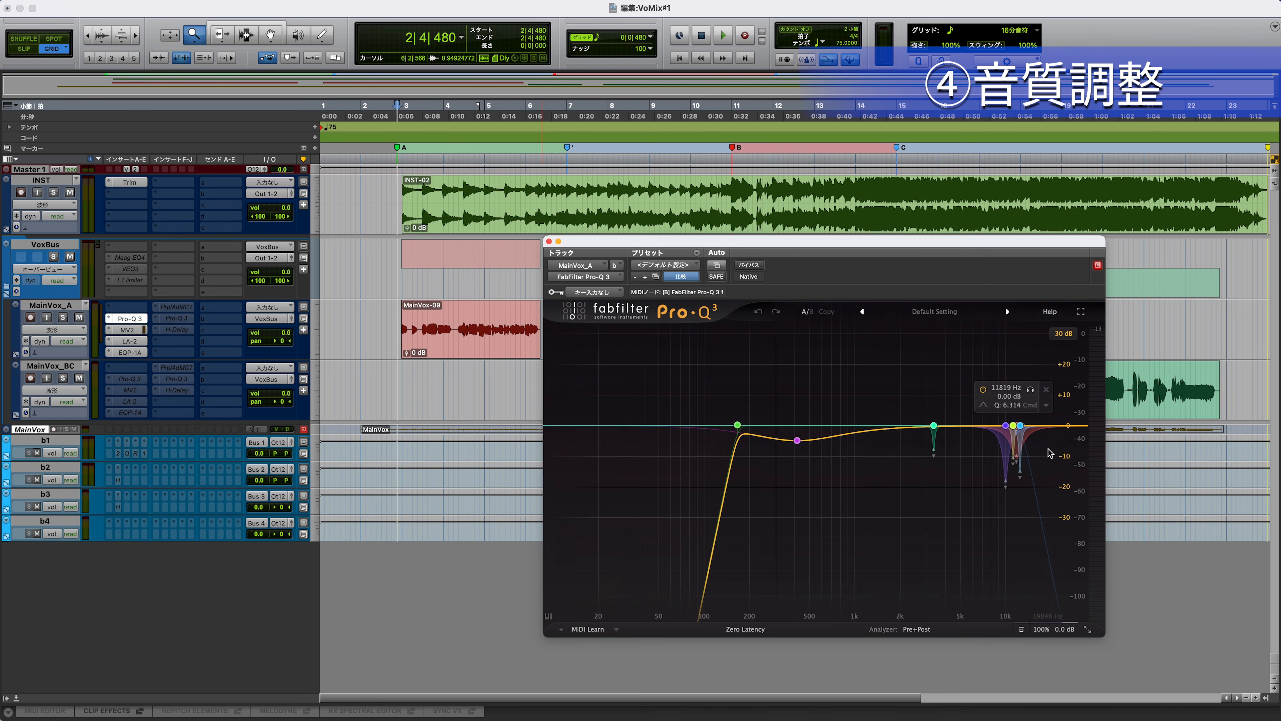
{"action": "left_click", "coordinate": [130, 353]}
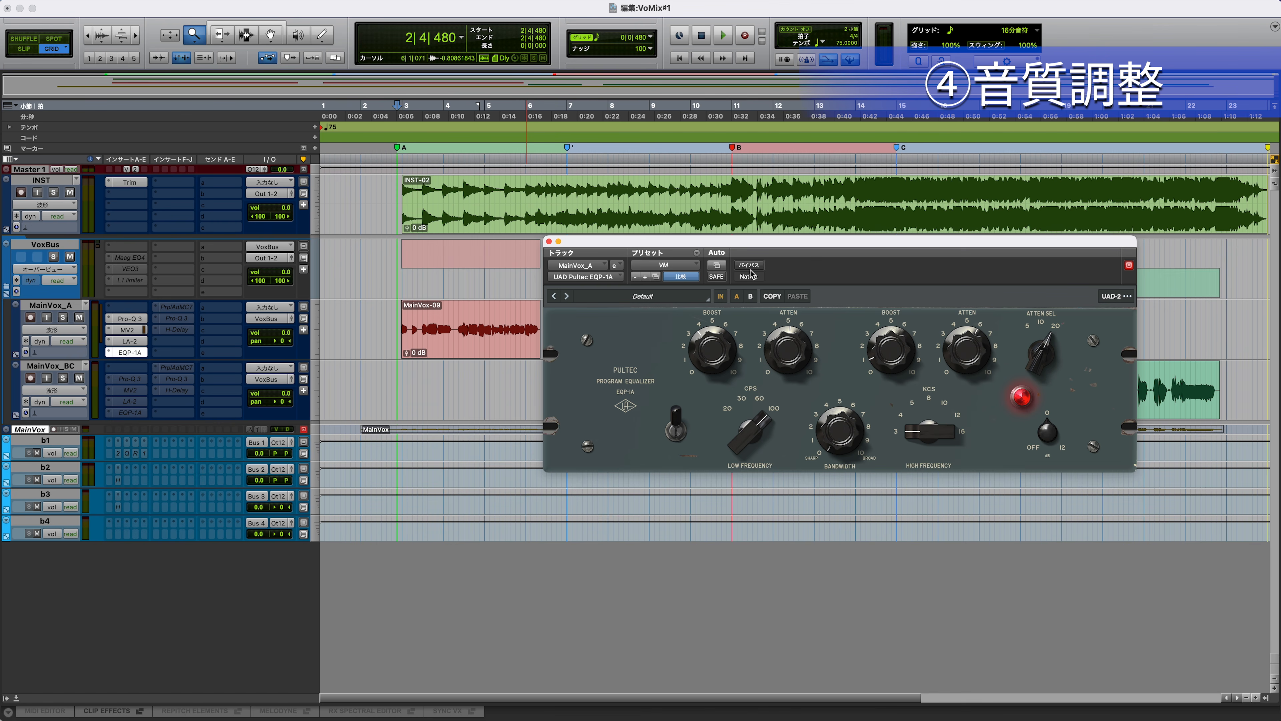
- Play the passage and toggle the EQP-1A's bypass to compare the vocal with and without the tone-shaping EQ
{"action": "key", "text": "space"}
{"action": "left_click", "coordinate": [749, 265]}
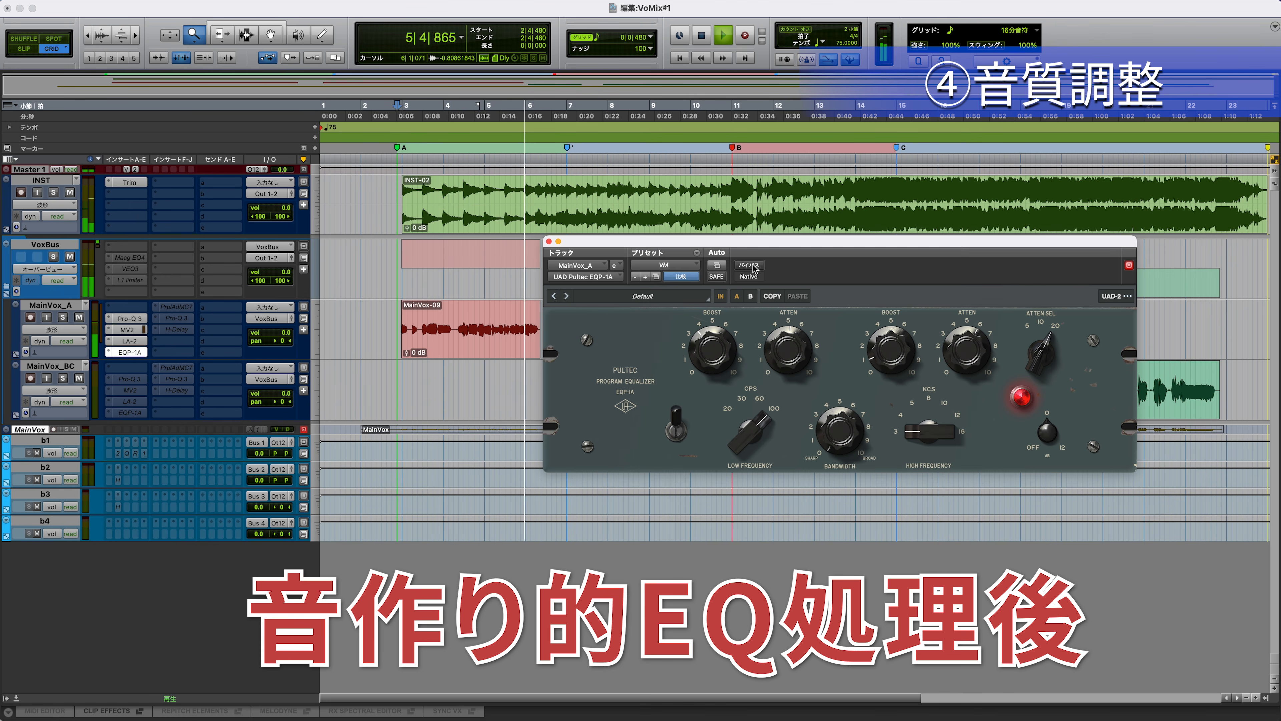
{"action": "key", "text": "space"}
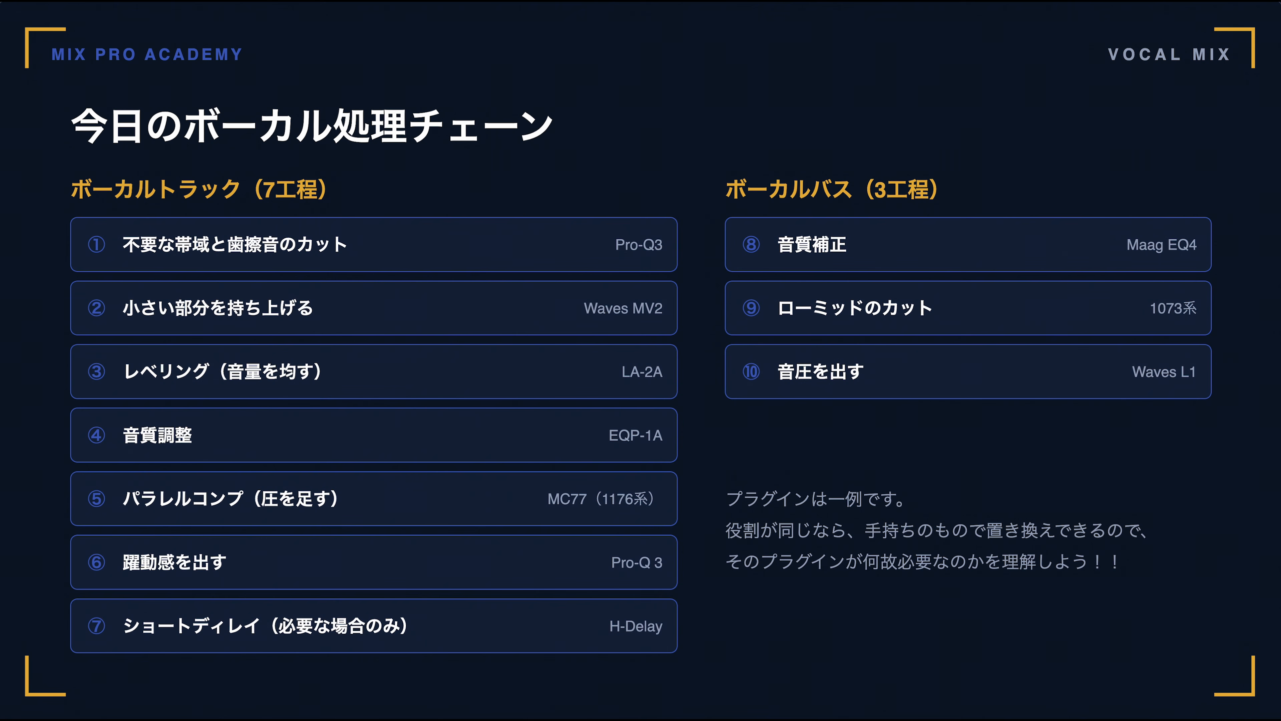
{"action": "left_click", "coordinate": [471, 501]}
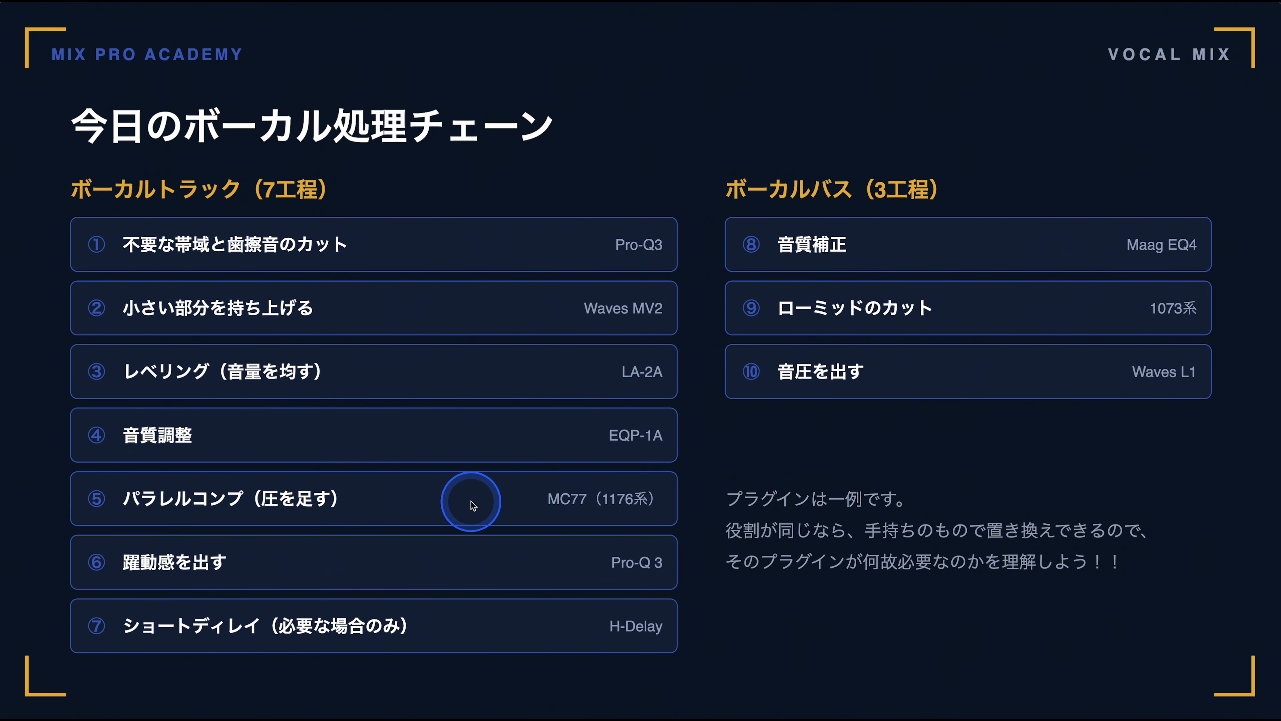
{"action": "left_click", "coordinate": [495, 500]}
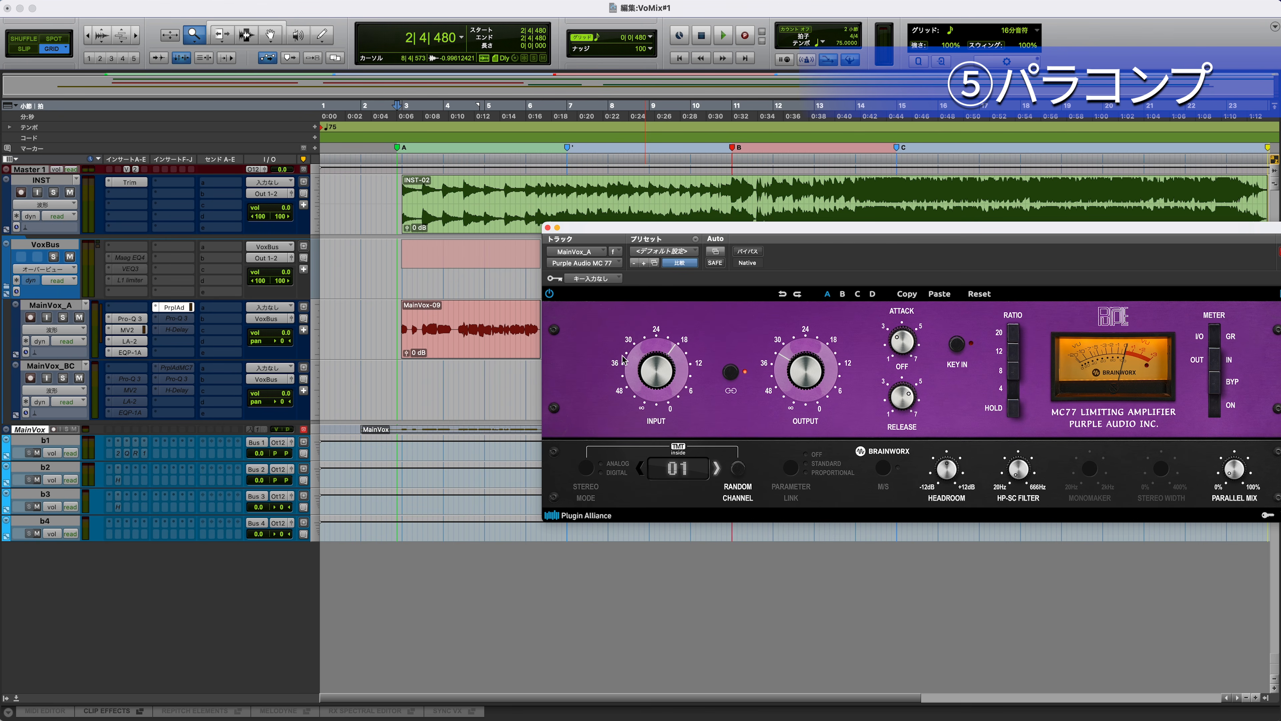
- Compare the passage with MainVox_A's Purple Audio MC 77 parallel compressor bypassed and active
{"action": "left_click", "coordinate": [747, 252]}
{"action": "key", "text": "space"}
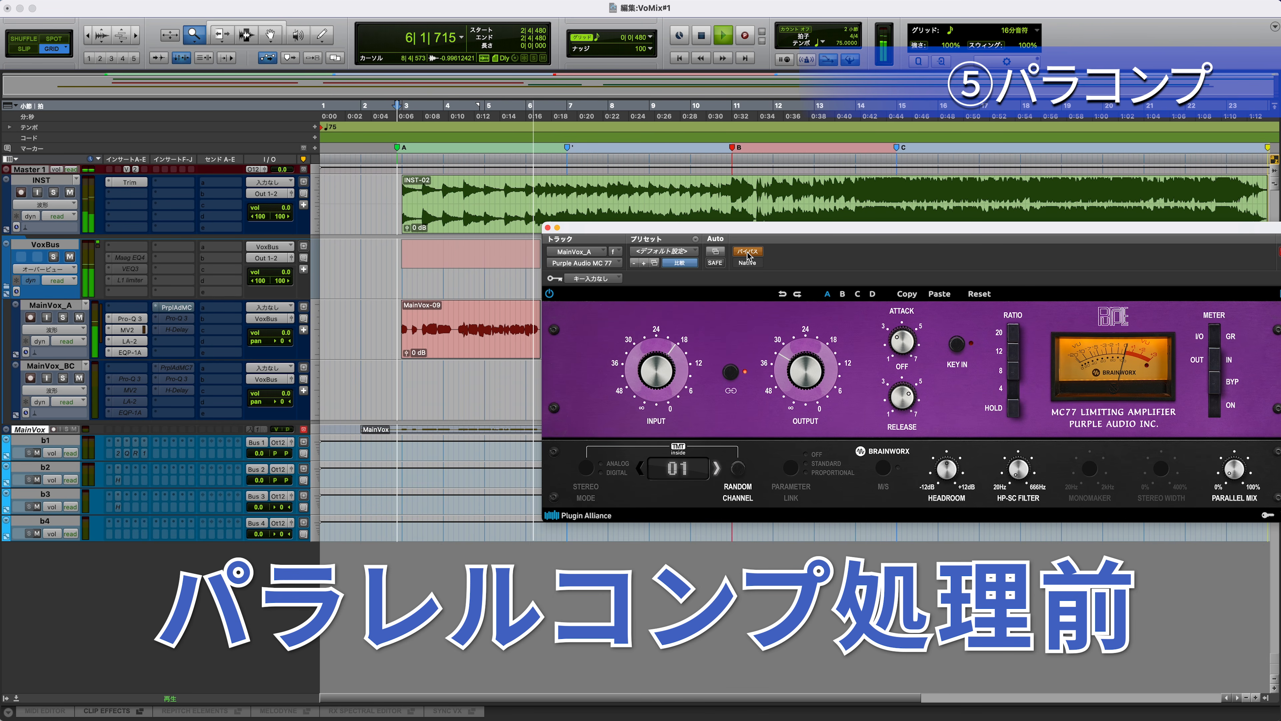
{"action": "left_click", "coordinate": [747, 252]}
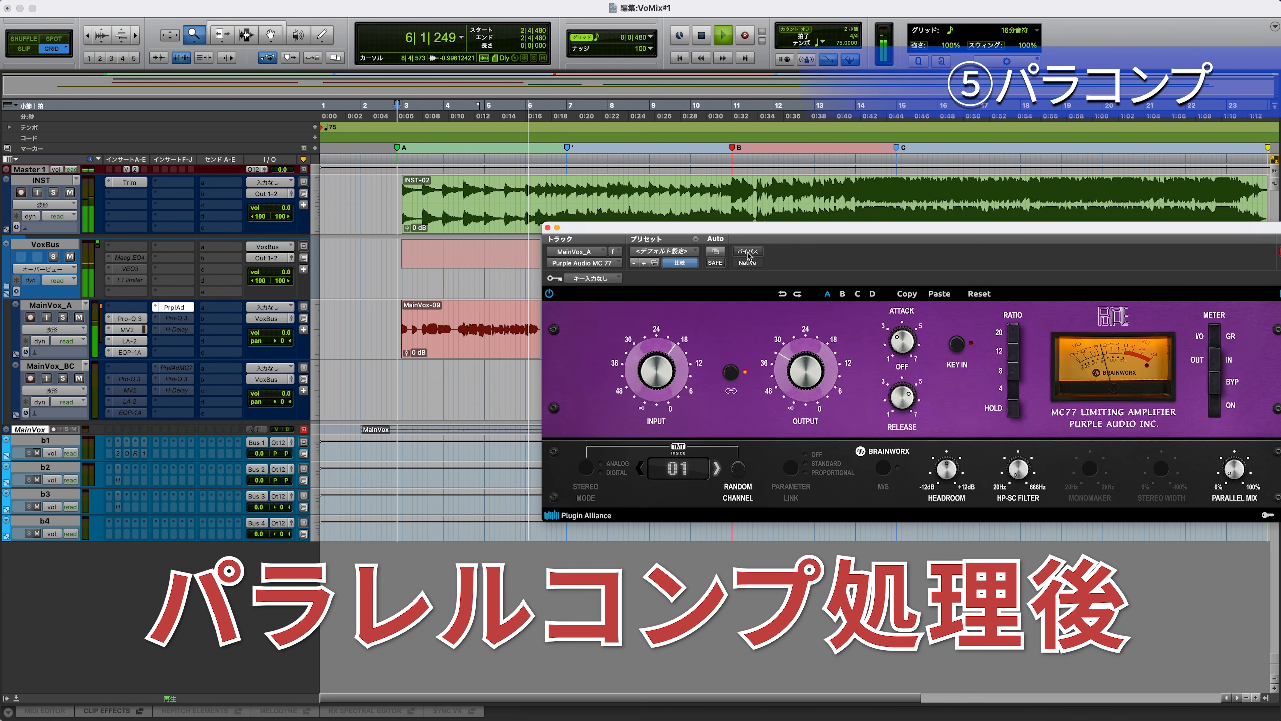
{"action": "key", "text": "space"}
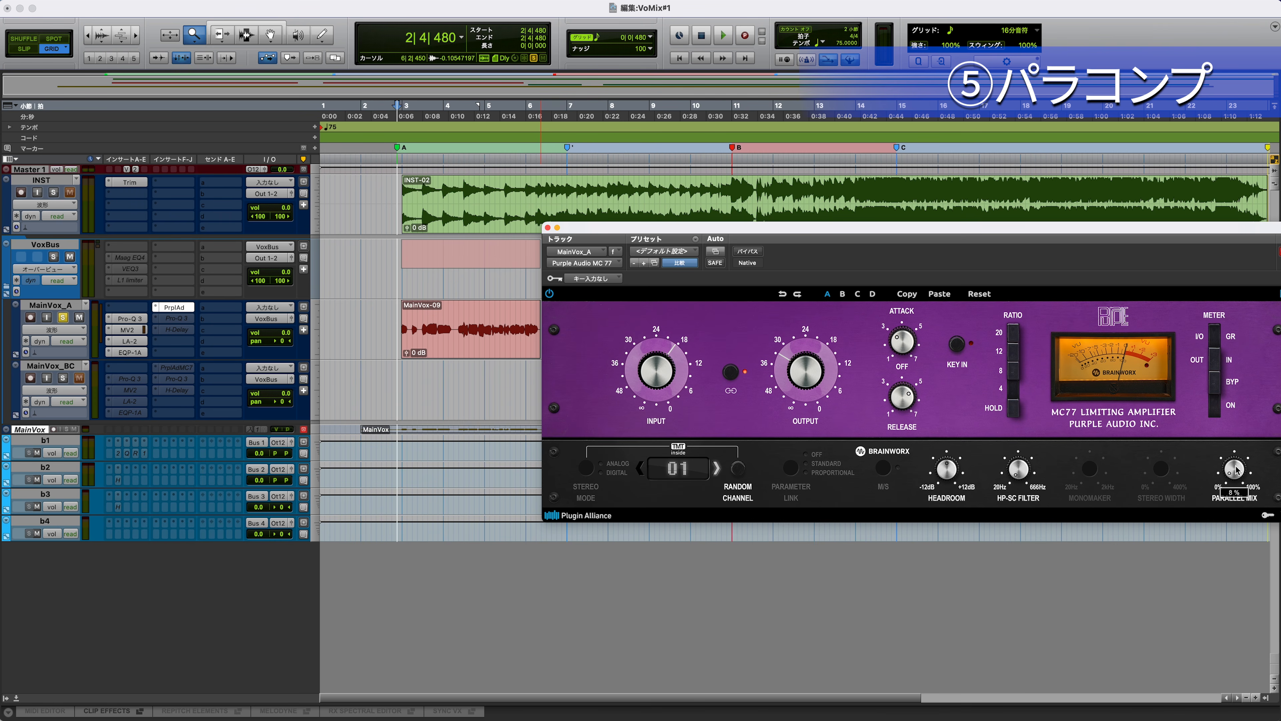
- Adjust the MC 77's parallel mix and play the soloed MainVox_A track to audition the parallel signal
{"action": "left_click_drag", "start_coordinate": [1236, 471], "coordinate": [1236, 468]}
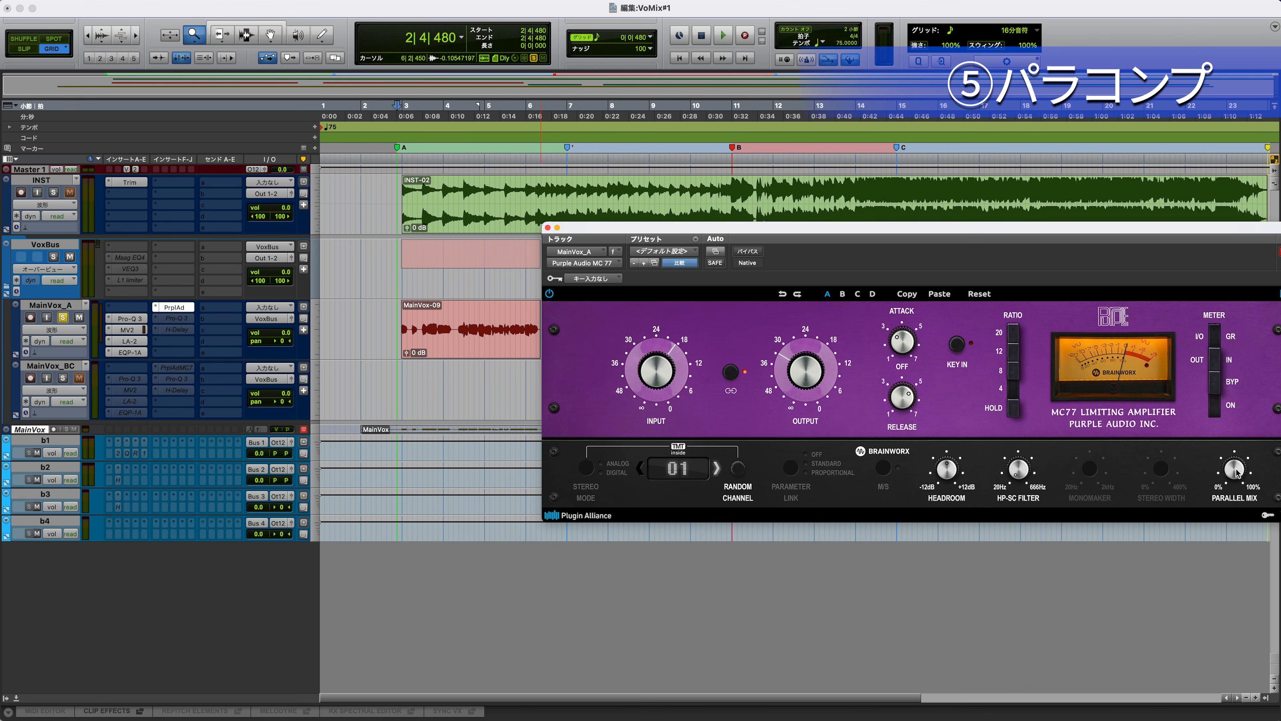
{"action": "key", "text": "space"}
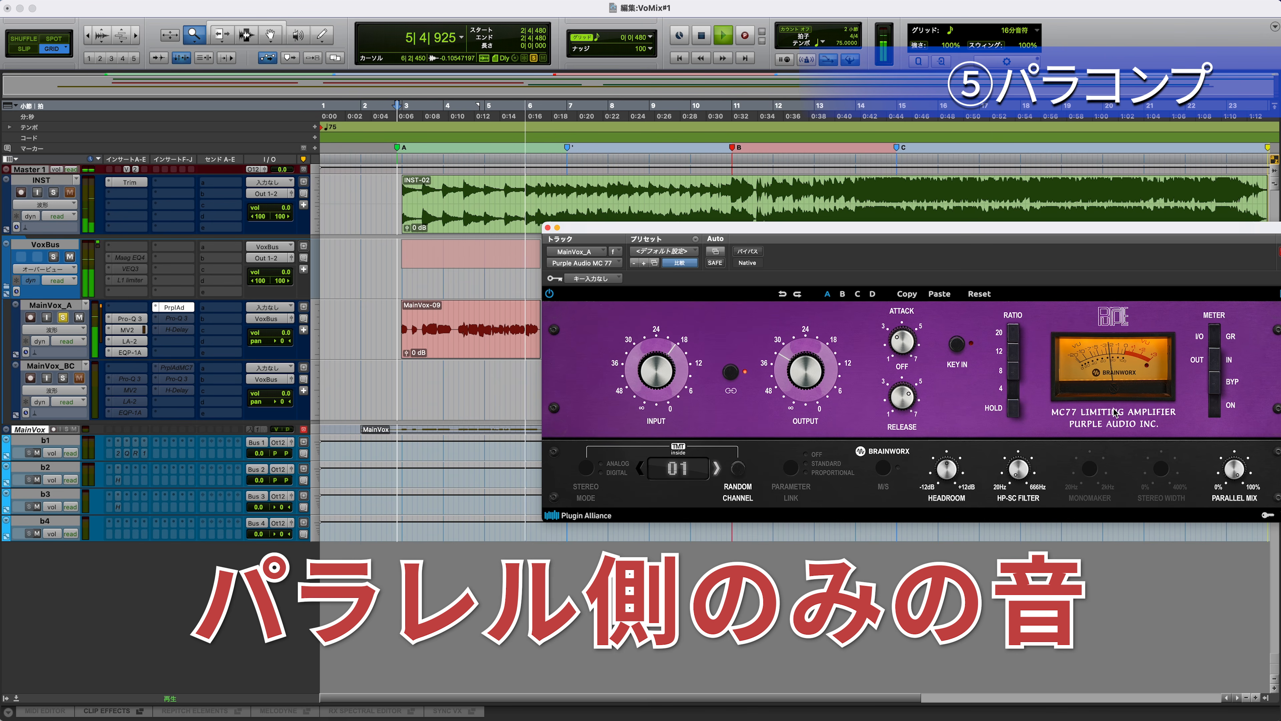
- Stop playback and choose the Vocal Lead 3 preset from the Dynamic vocal presets in MainVox_A's second Pro-Q 3
{"action": "key", "text": "space"}
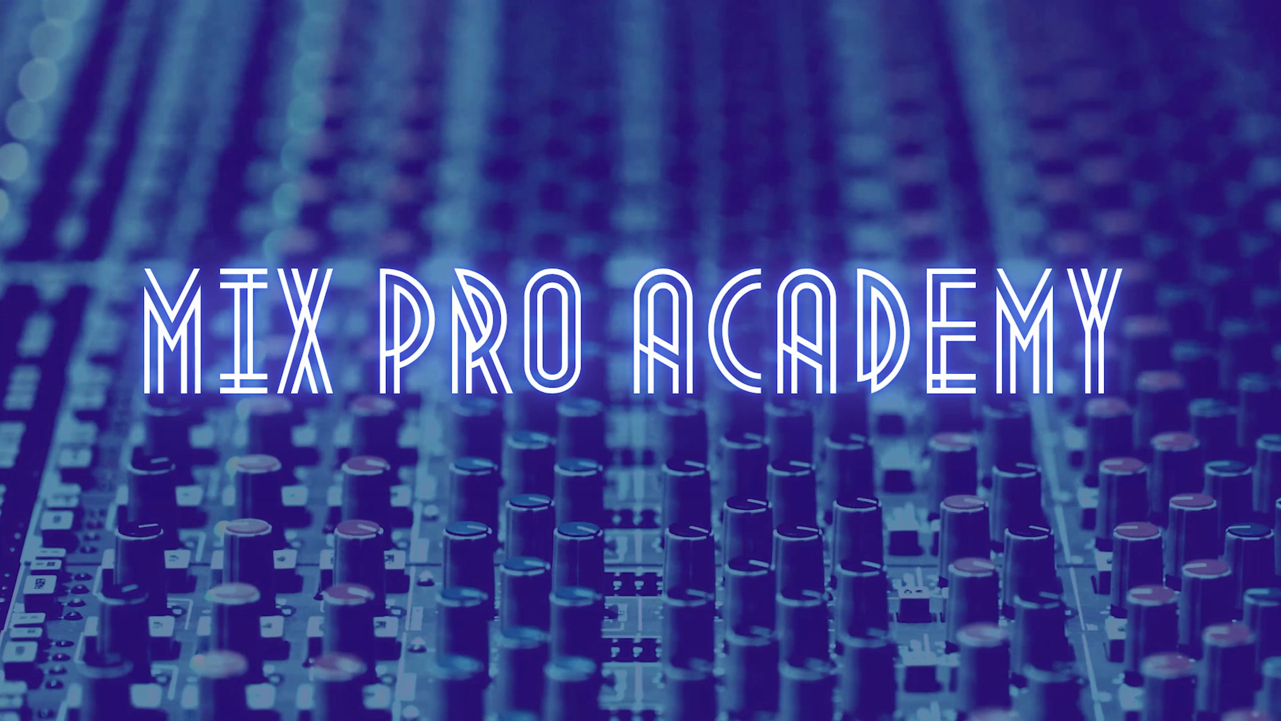
{"action": "left_click", "coordinate": [459, 562]}
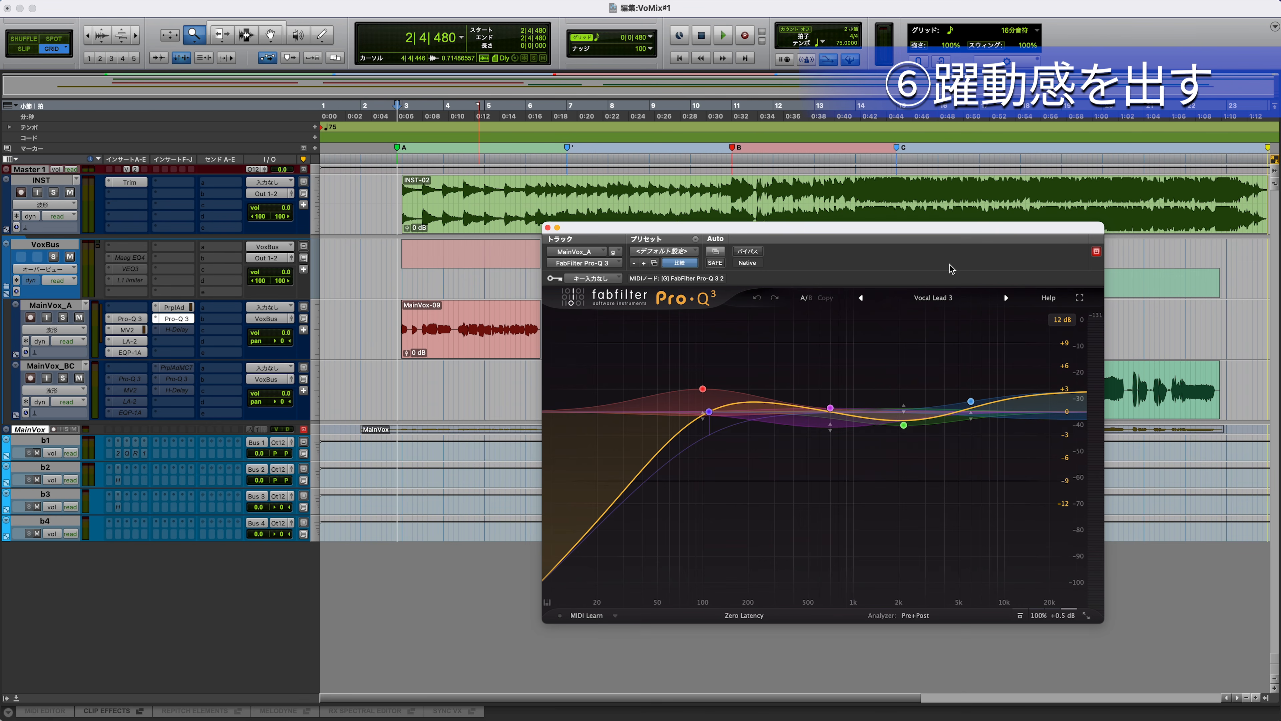
{"action": "left_click", "coordinate": [933, 297]}
{"action": "mouse_move", "coordinate": [908, 313]}
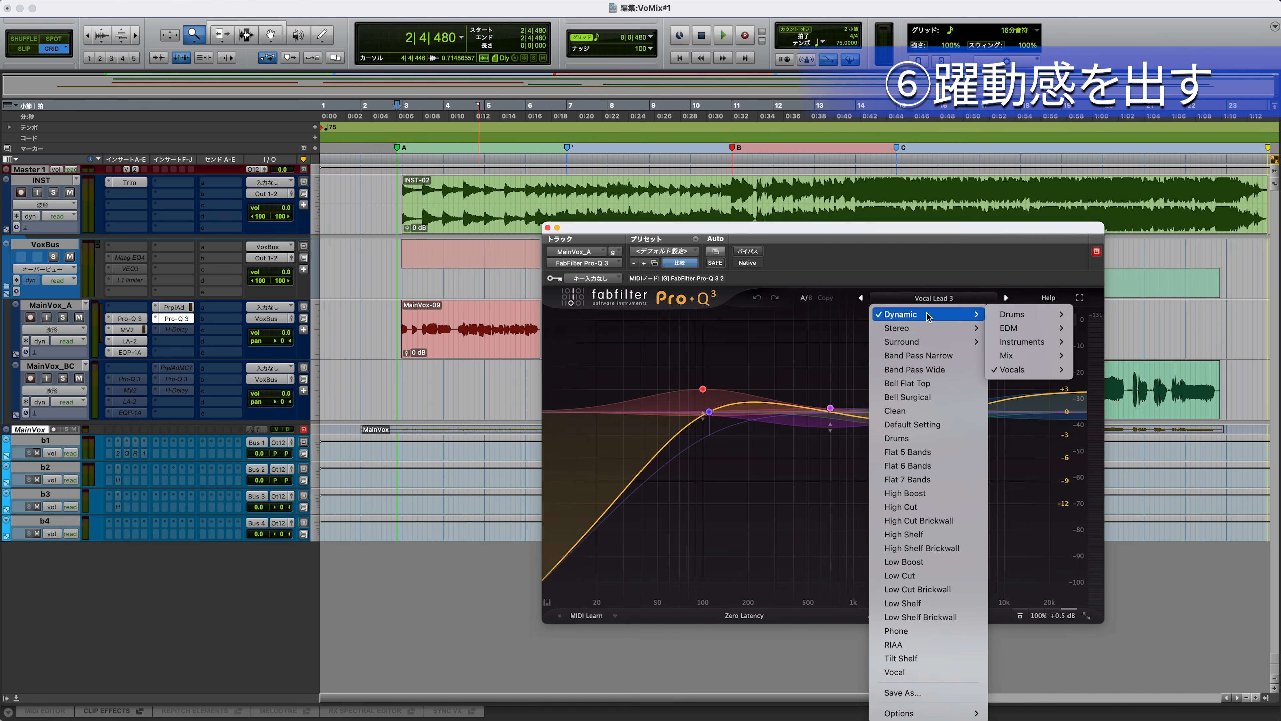
{"action": "mouse_move", "coordinate": [1023, 371]}
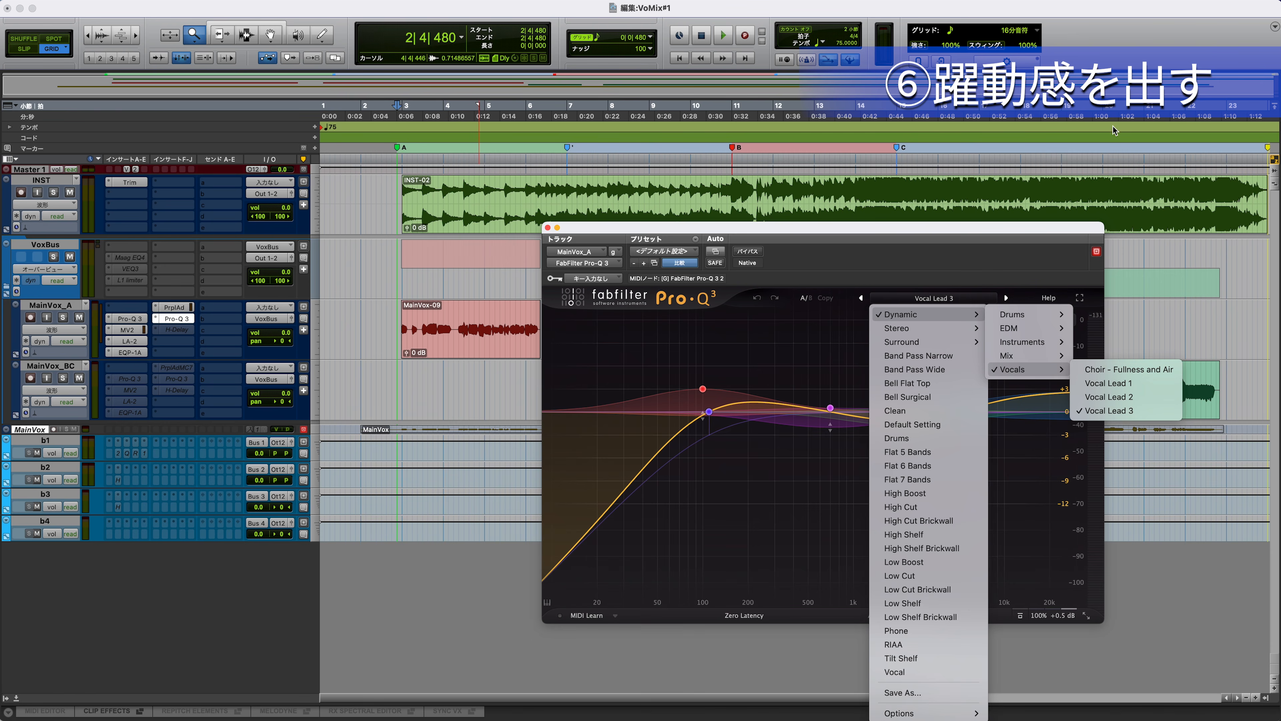
{"action": "left_click", "coordinate": [1130, 411]}
- Play the passage with the Vocal Lead 3 dynamic EQ bypassed and active to compare the vocal
{"action": "left_click", "coordinate": [746, 253]}
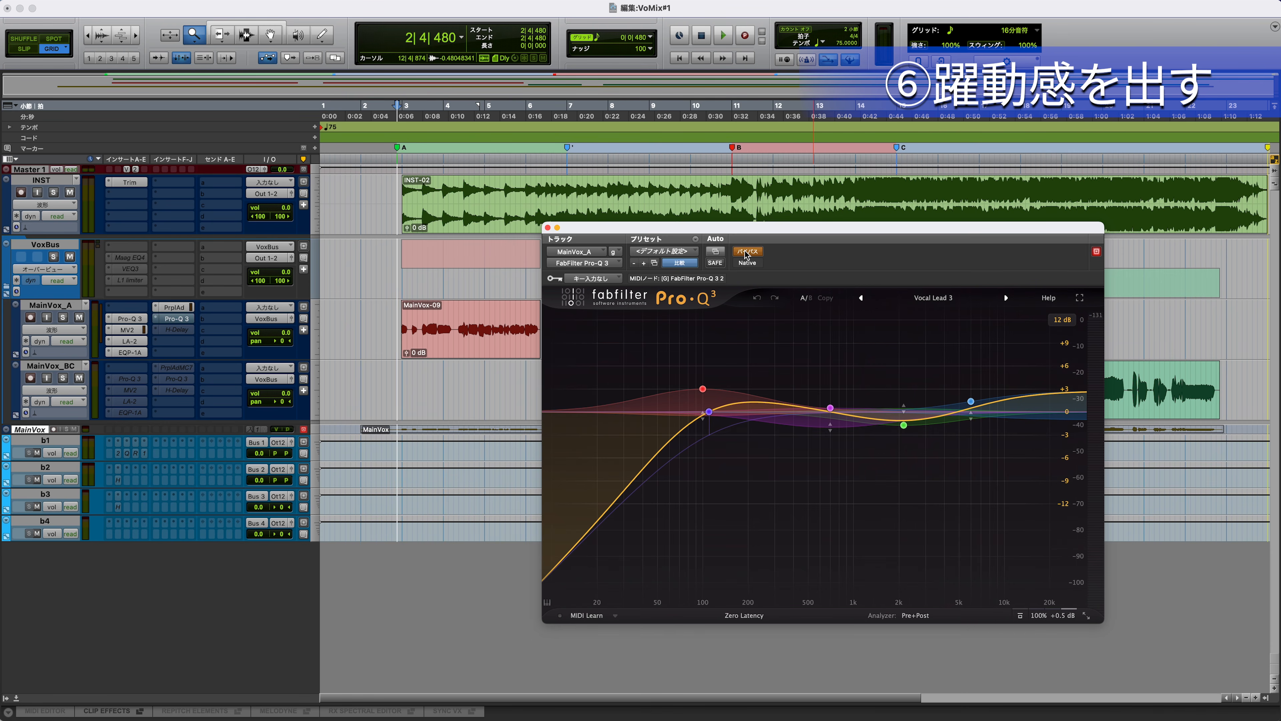
{"action": "key", "text": "space"}
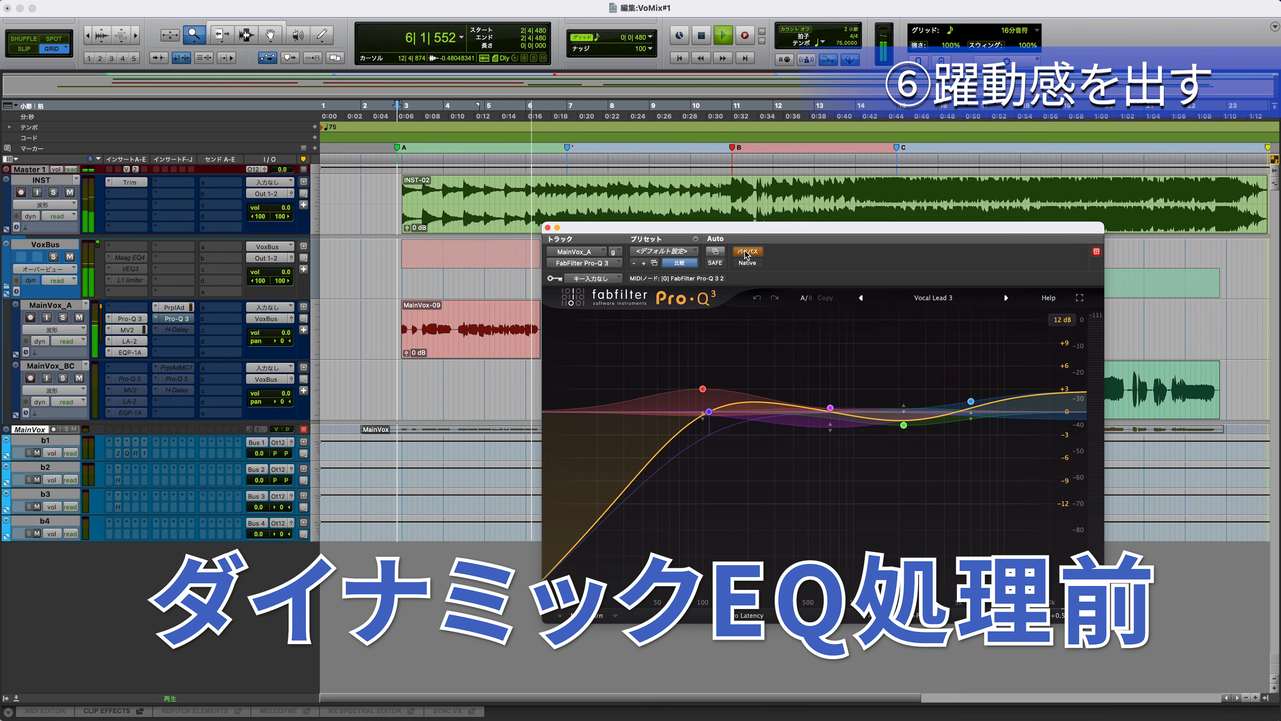
{"action": "key", "text": "space"}
{"action": "left_click", "coordinate": [745, 254]}
{"action": "key", "text": "space"}
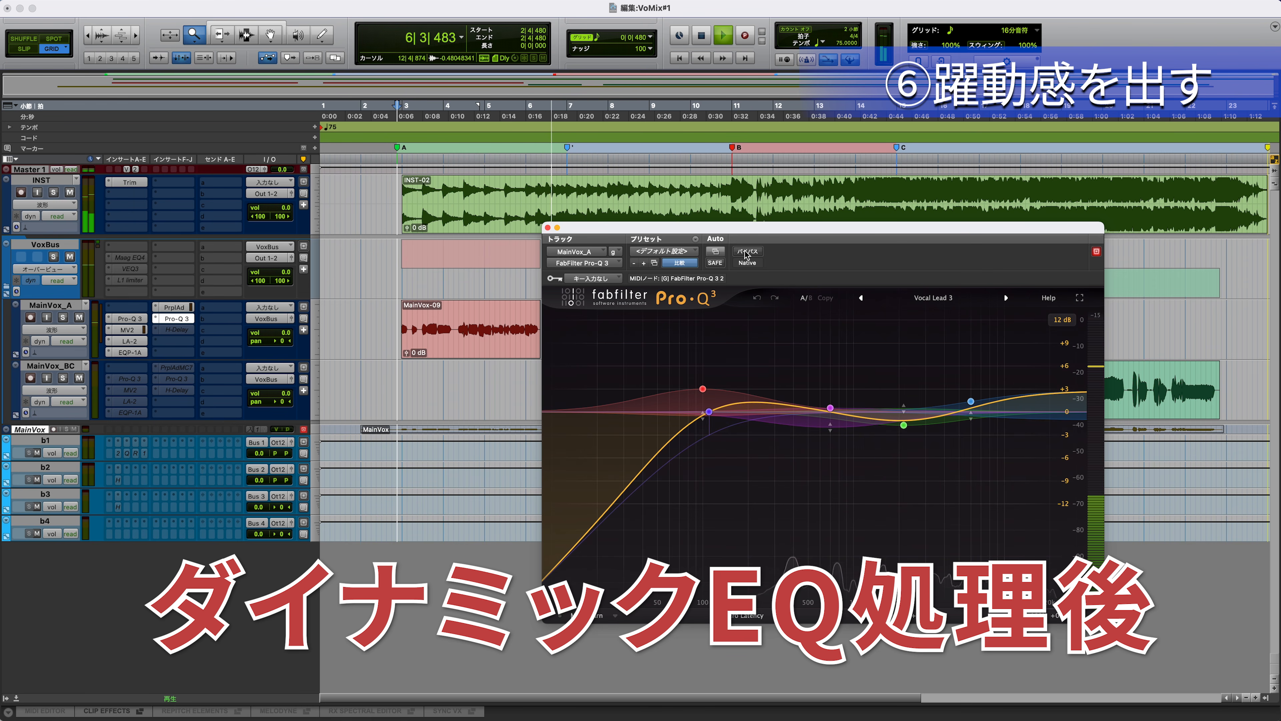
{"action": "key", "text": "space"}
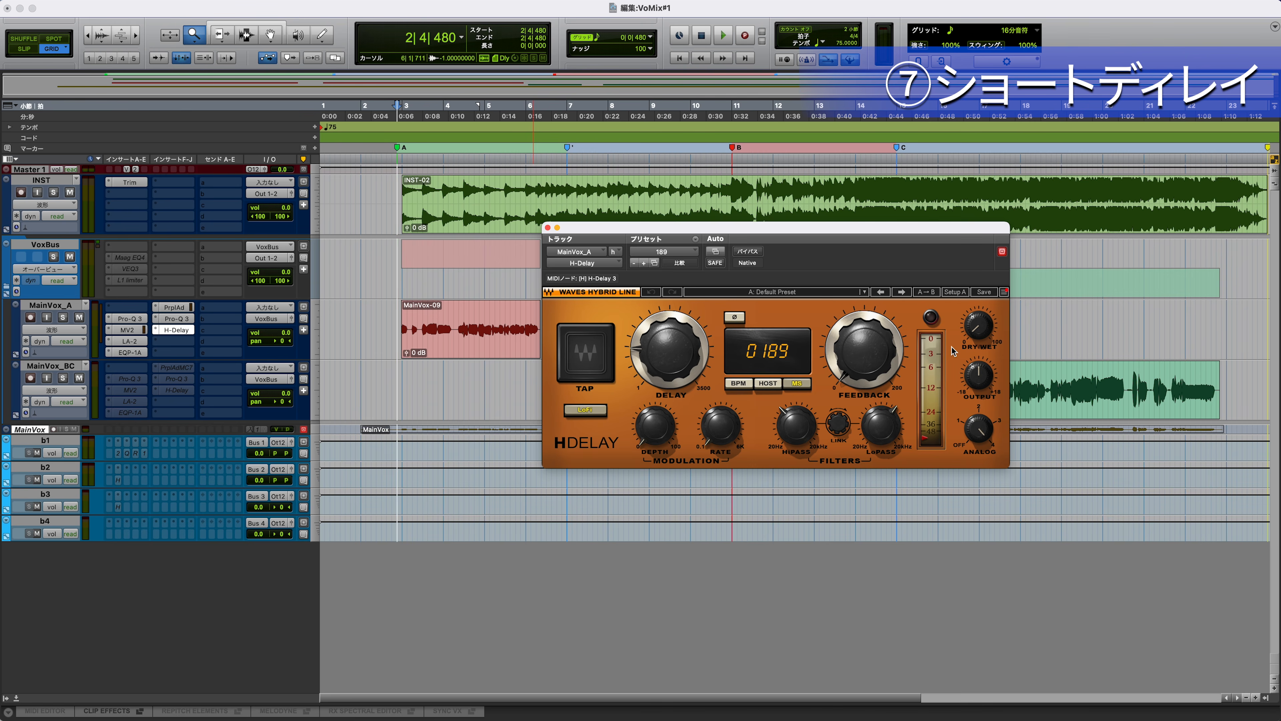
- Compare the full mix passage with MainVox_A's H-Delay short delay bypassed and active
{"action": "left_click", "coordinate": [747, 251]}
{"action": "key", "text": "space"}
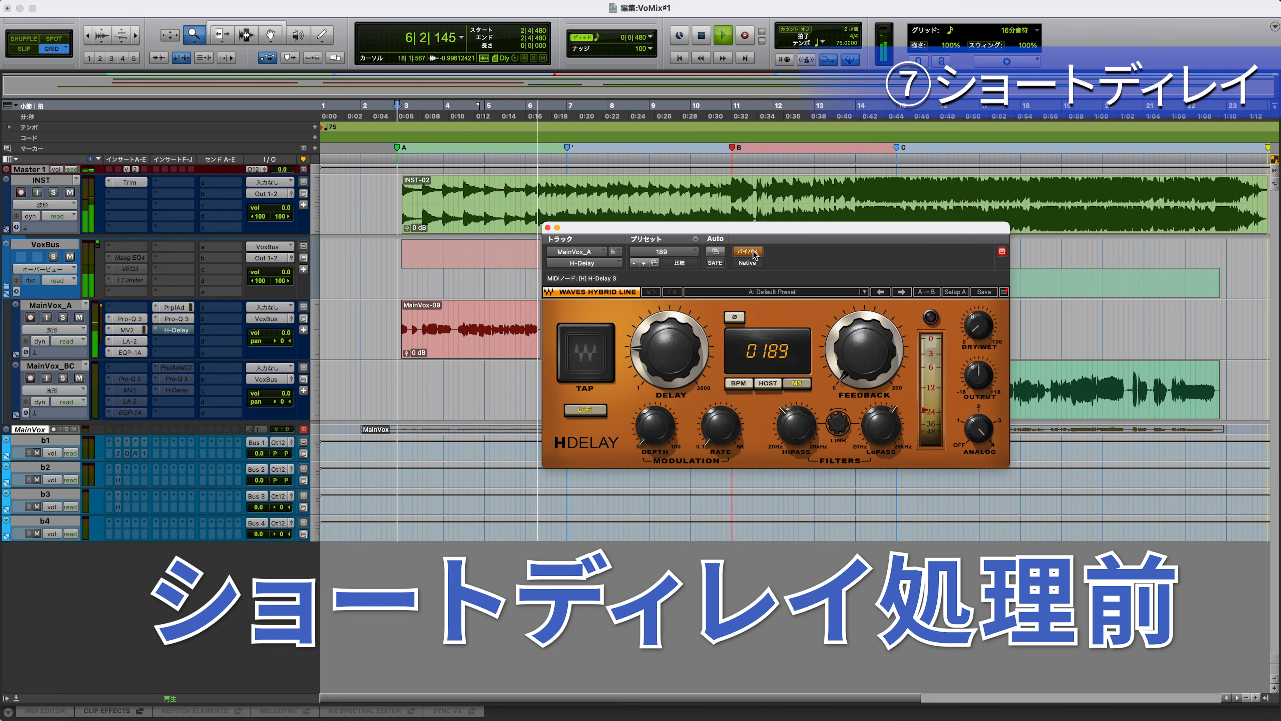
{"action": "key", "text": "space"}
{"action": "left_click", "coordinate": [753, 251]}
{"action": "key", "text": "space"}
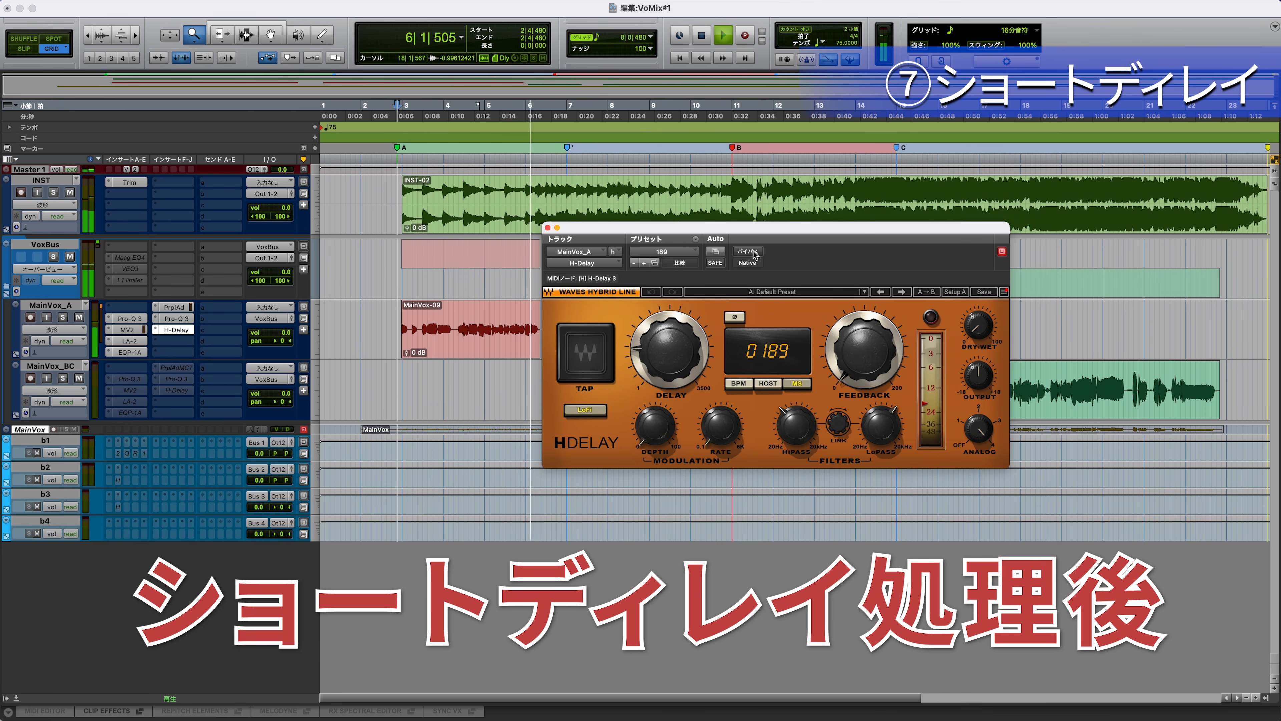
{"action": "key", "text": "space"}
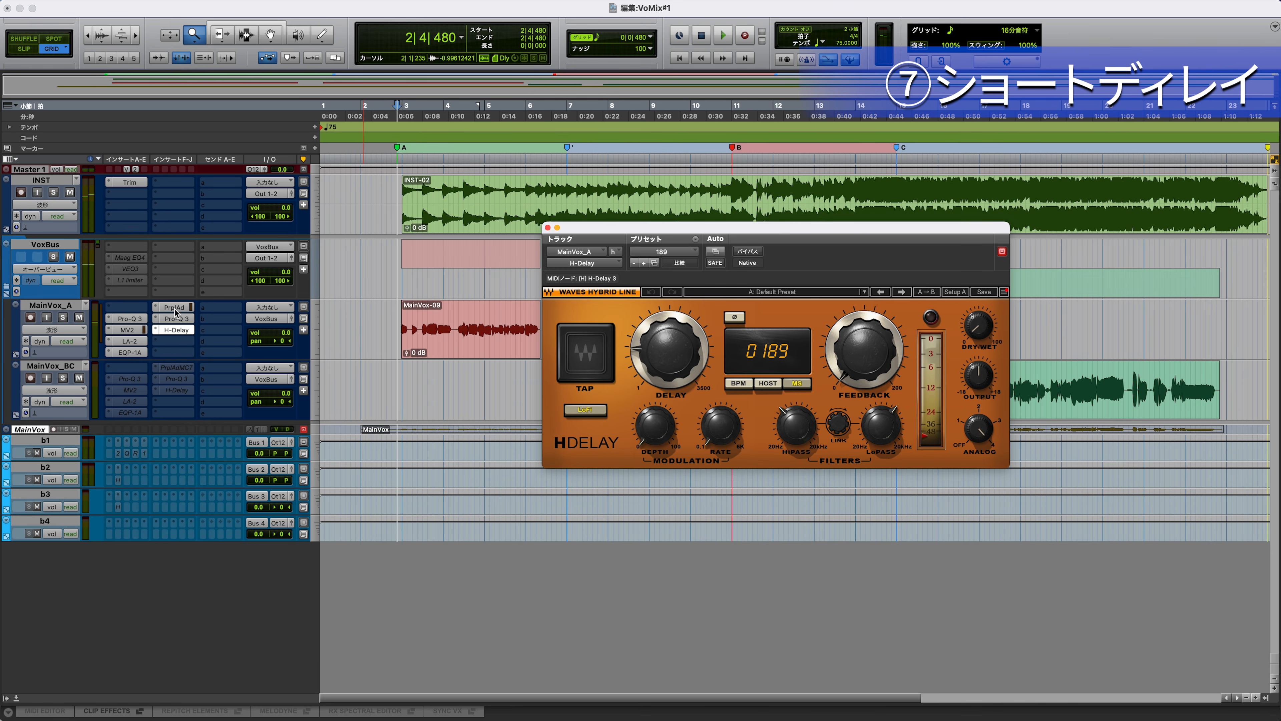
- Solo MainVox_A and play its vocal with the H-Delay bypassed and active
{"action": "left_click", "coordinate": [62, 318]}
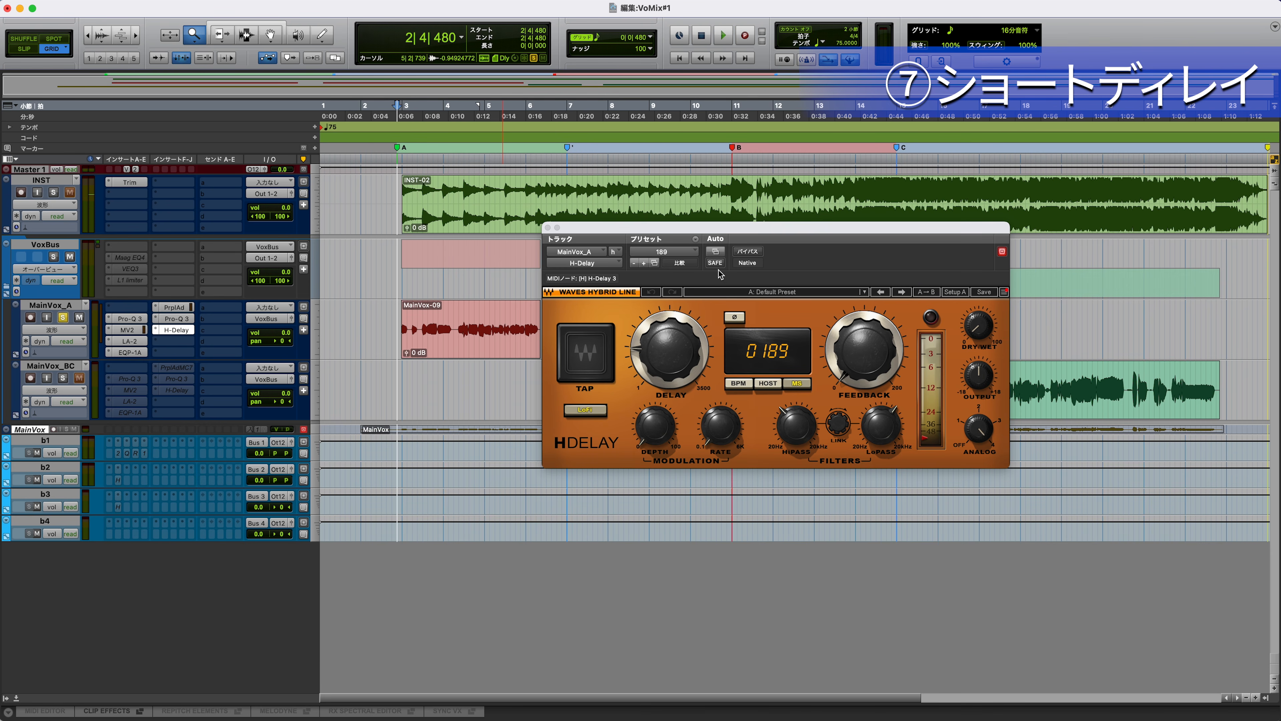
{"action": "left_click", "coordinate": [751, 251]}
{"action": "key", "text": "space"}
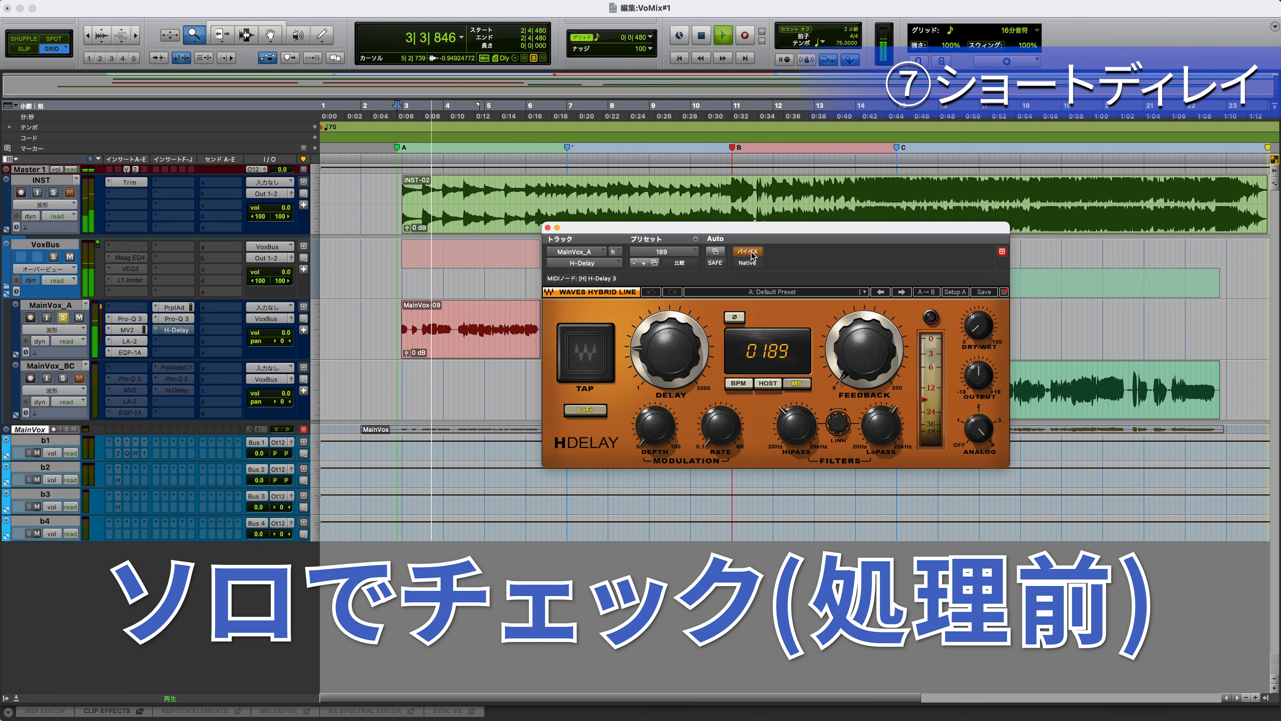
{"action": "left_click", "coordinate": [751, 251]}
{"action": "key", "text": "space"}
{"action": "key", "text": "space"}
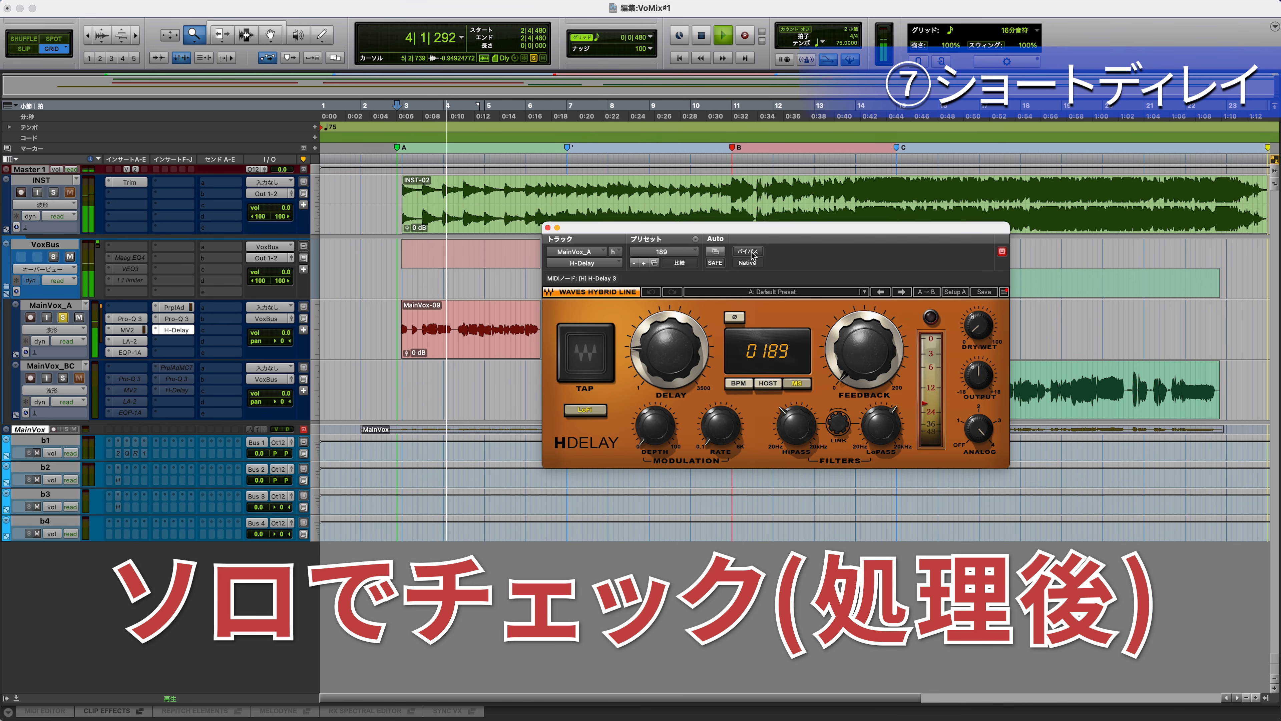
{"action": "key", "text": "space"}
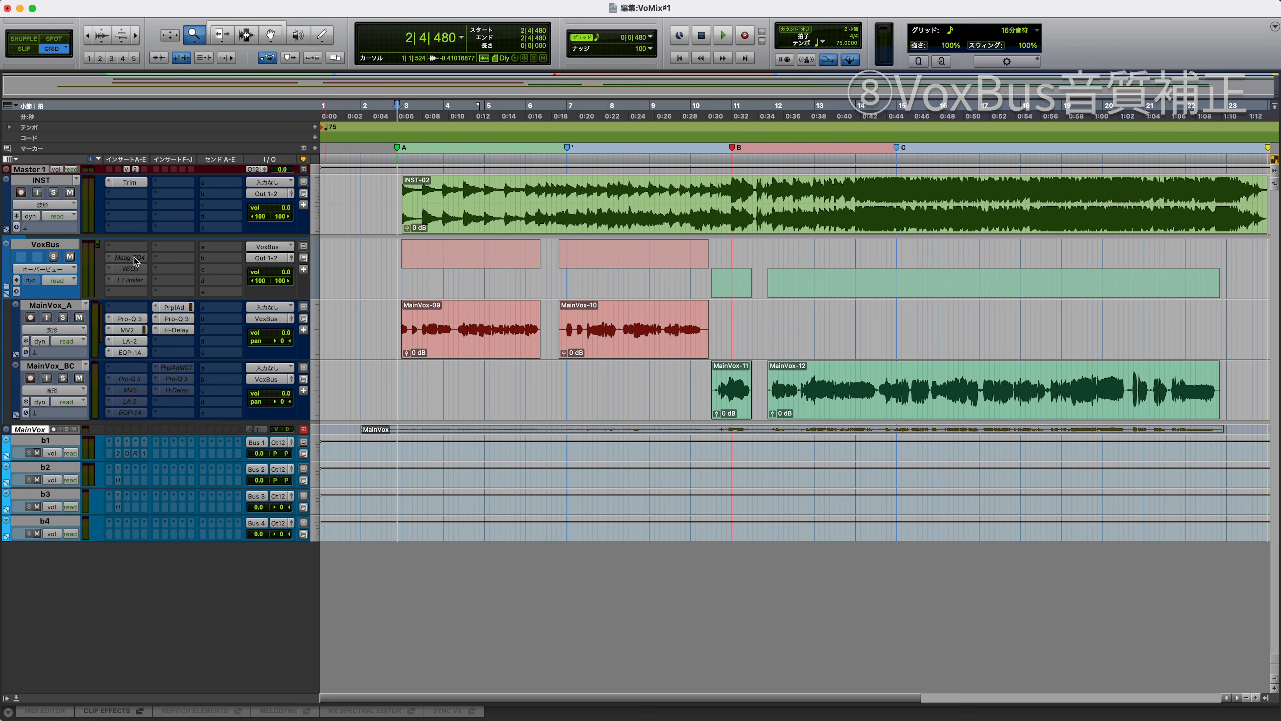
- Activate the Maag EQ4 insert on VoxBus and open its plug-in window
{"action": "left_click", "coordinate": [134, 258], "text": "ctrl+super"}
{"action": "left_click", "coordinate": [134, 258]}
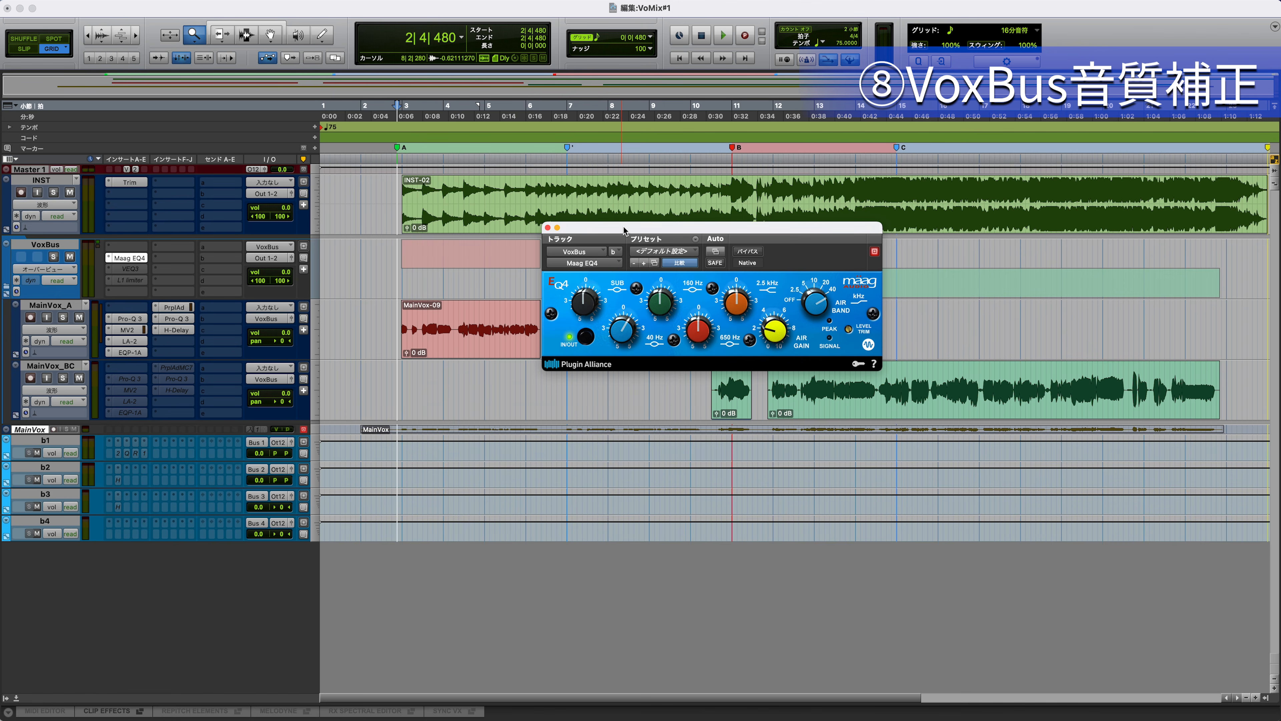
{"action": "left_click_drag", "start_coordinate": [623, 226], "coordinate": [631, 247]}
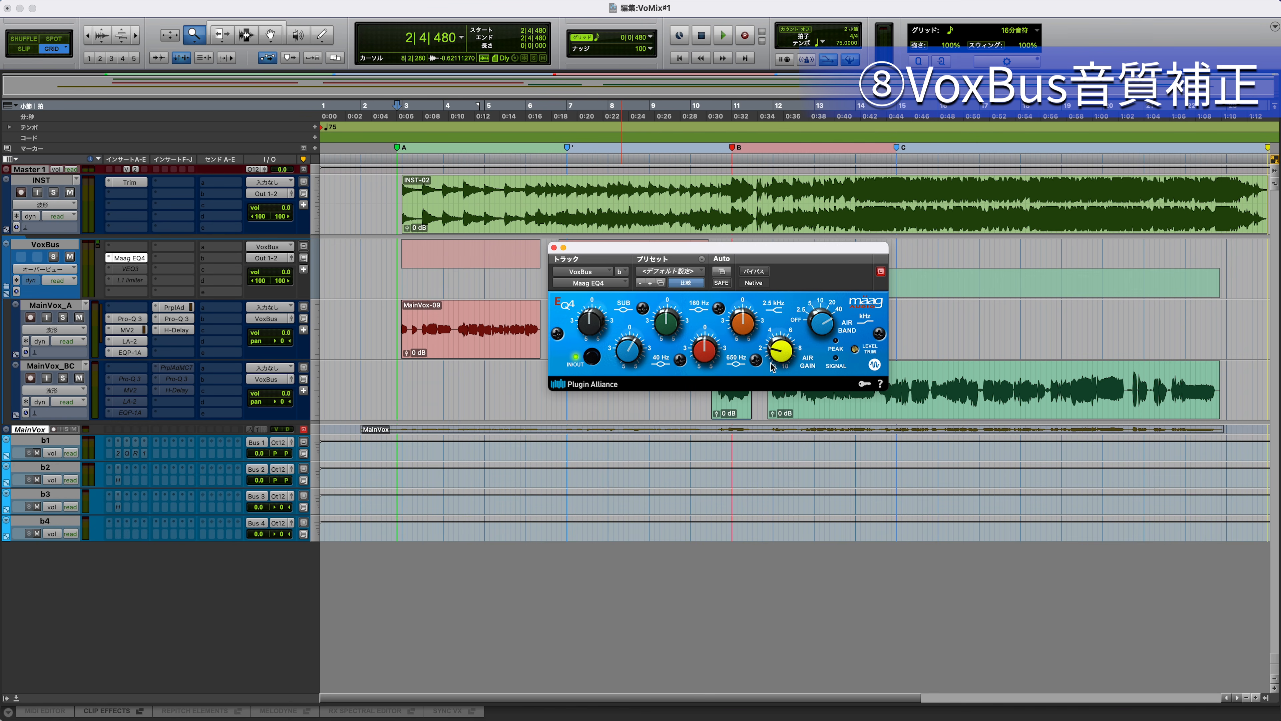
- Play the passage with VoxBus's Maag EQ4 bypassed and active to compare the tone correction
{"action": "left_click", "coordinate": [755, 271]}
{"action": "key", "text": "space"}
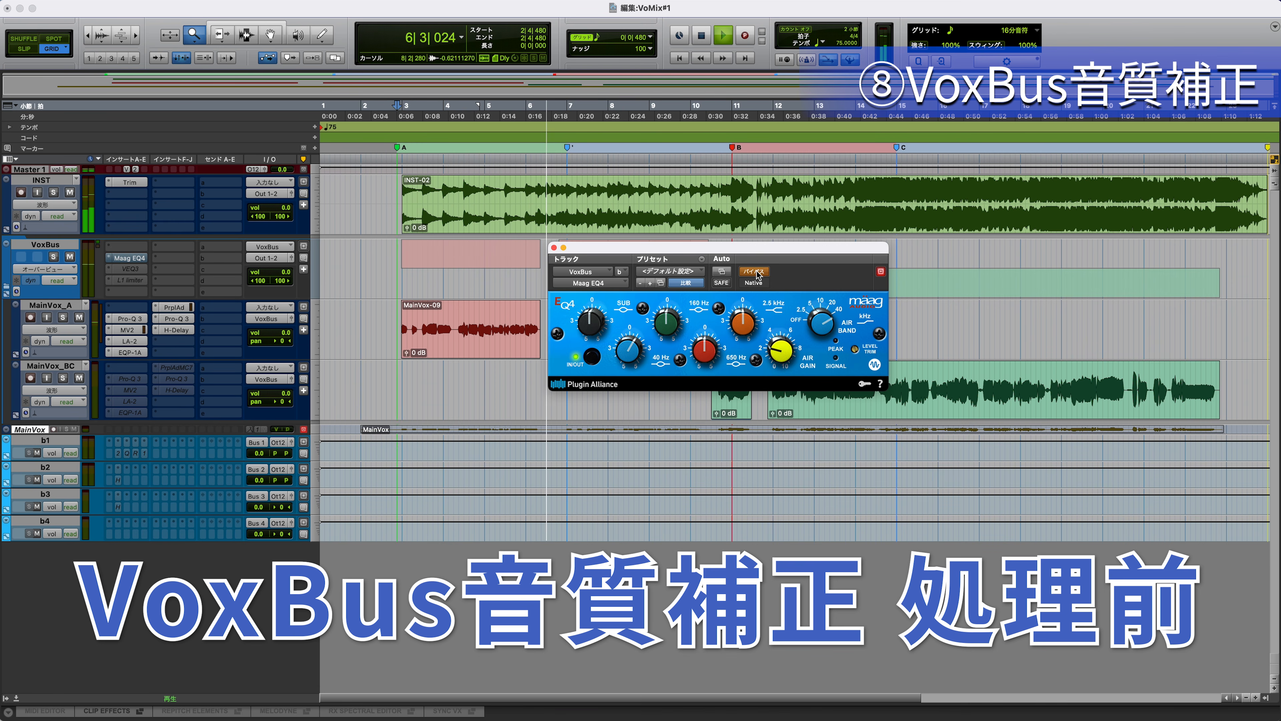
{"action": "key", "text": "space"}
{"action": "left_click", "coordinate": [754, 271]}
{"action": "key", "text": "space"}
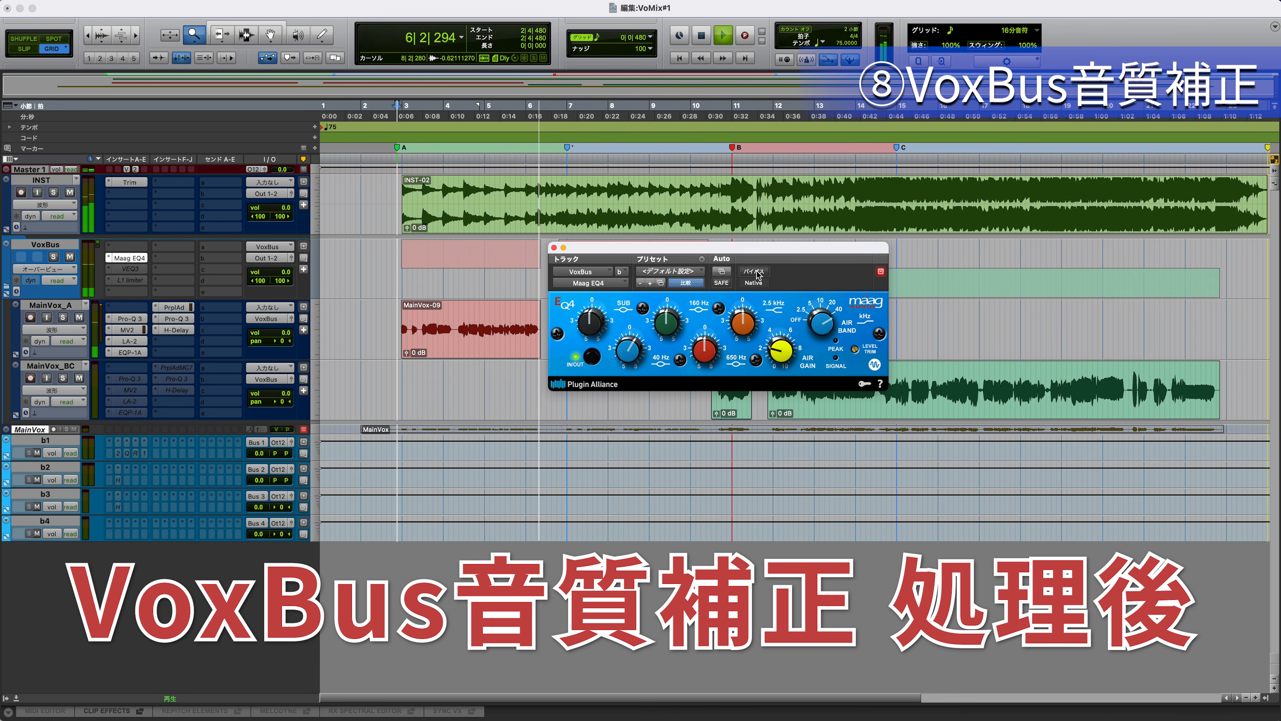
{"action": "key", "text": "space"}
- Check the mid-frequency gain of VoxBus's VEQ3 and take VoxBus out of solo
{"action": "left_click", "coordinate": [754, 271]}
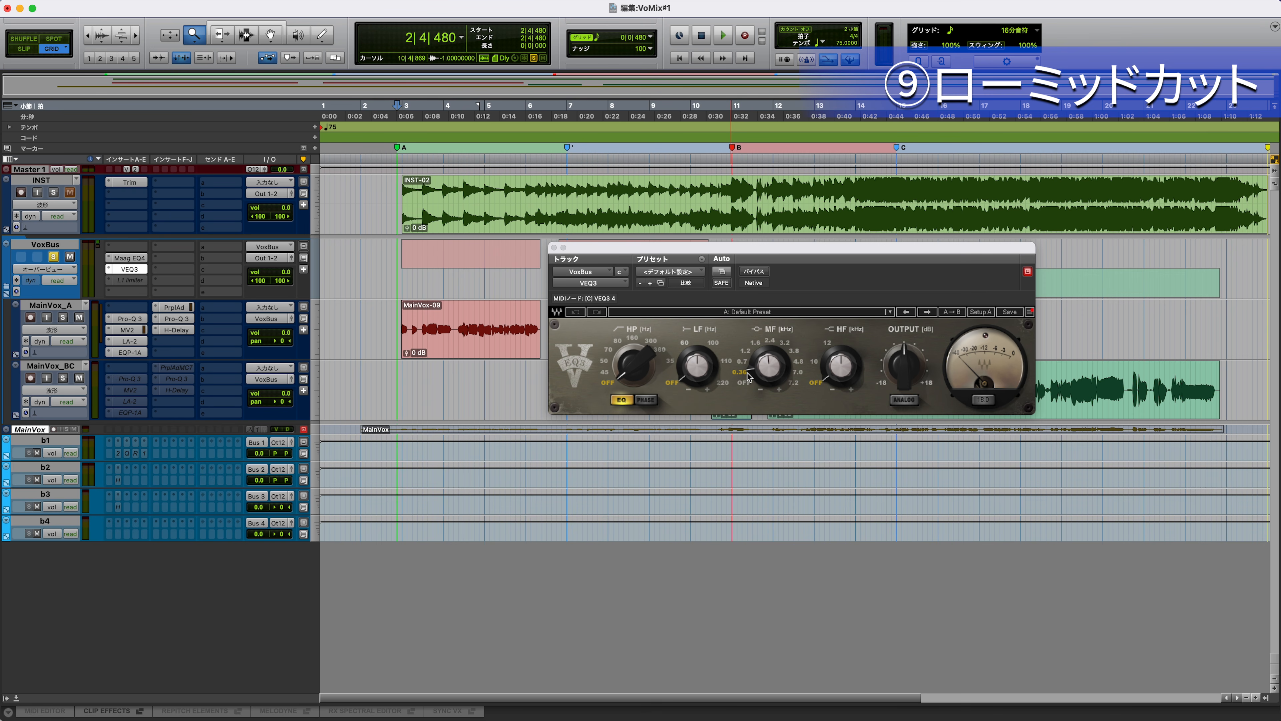
{"action": "left_click", "coordinate": [770, 366]}
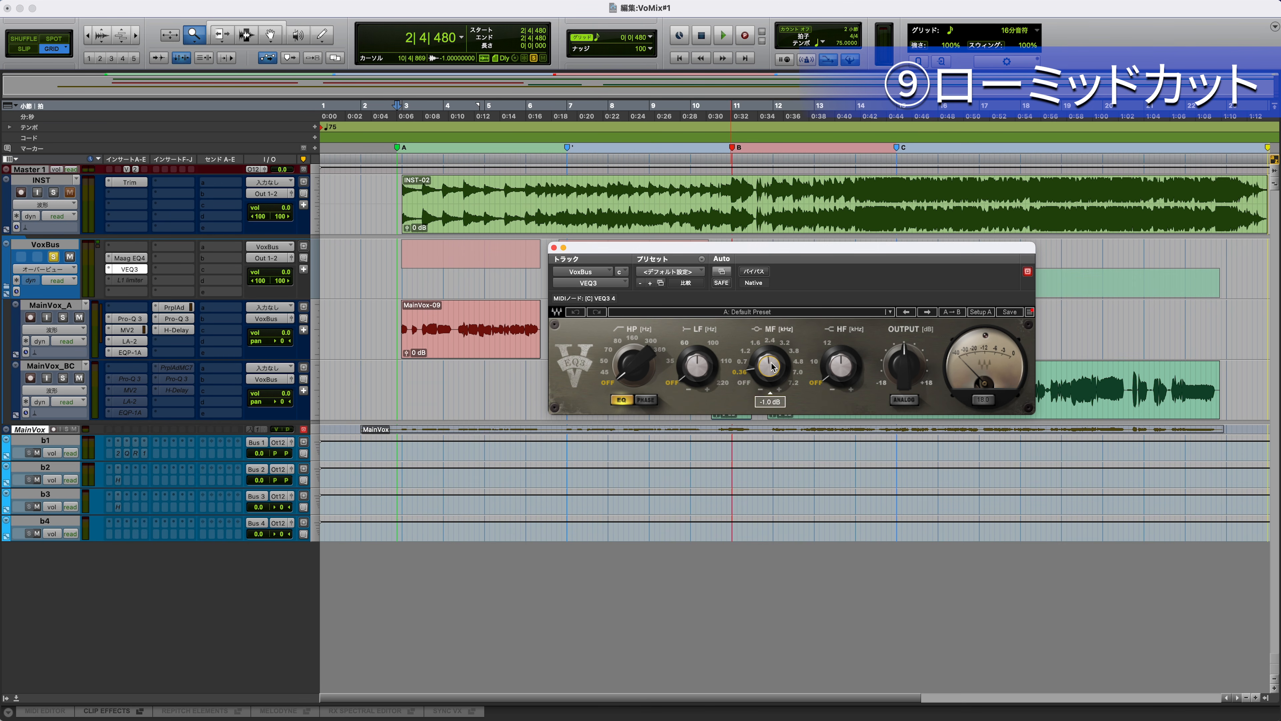
{"action": "left_click", "coordinate": [53, 258]}
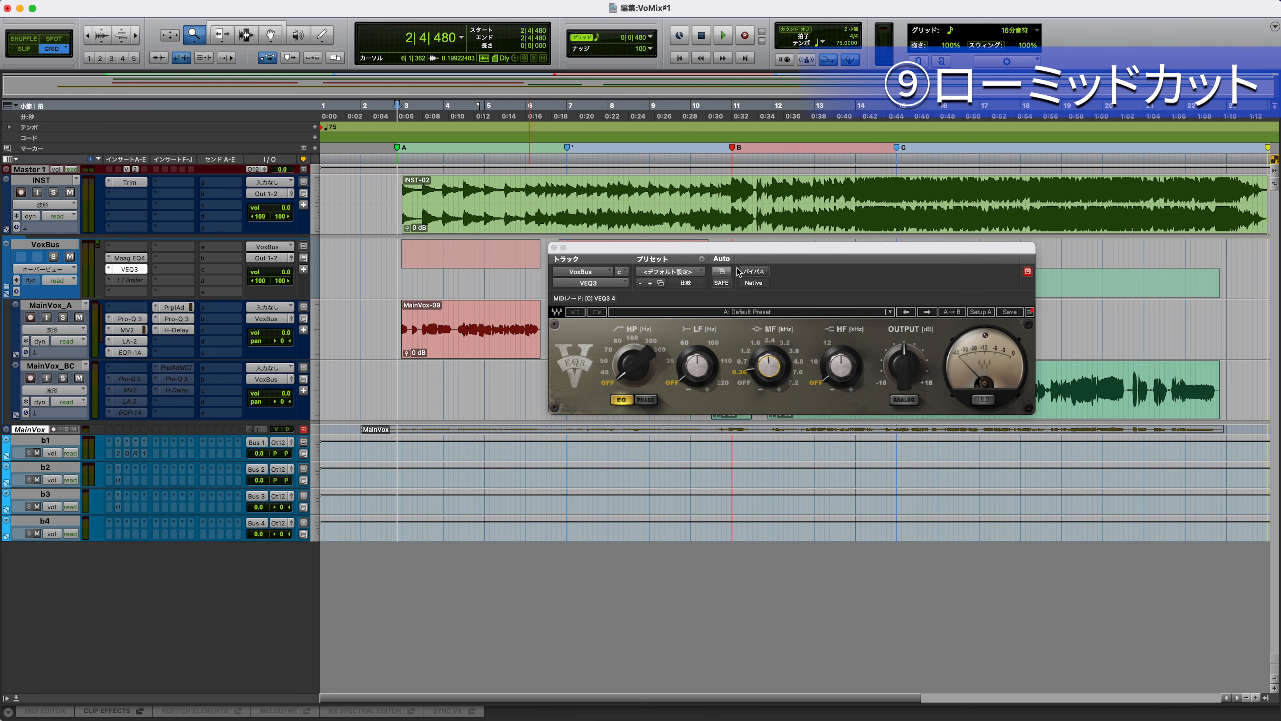
- Compare the passage with VoxBus's VEQ3 low-mid cut bypassed and active
{"action": "left_click", "coordinate": [760, 273]}
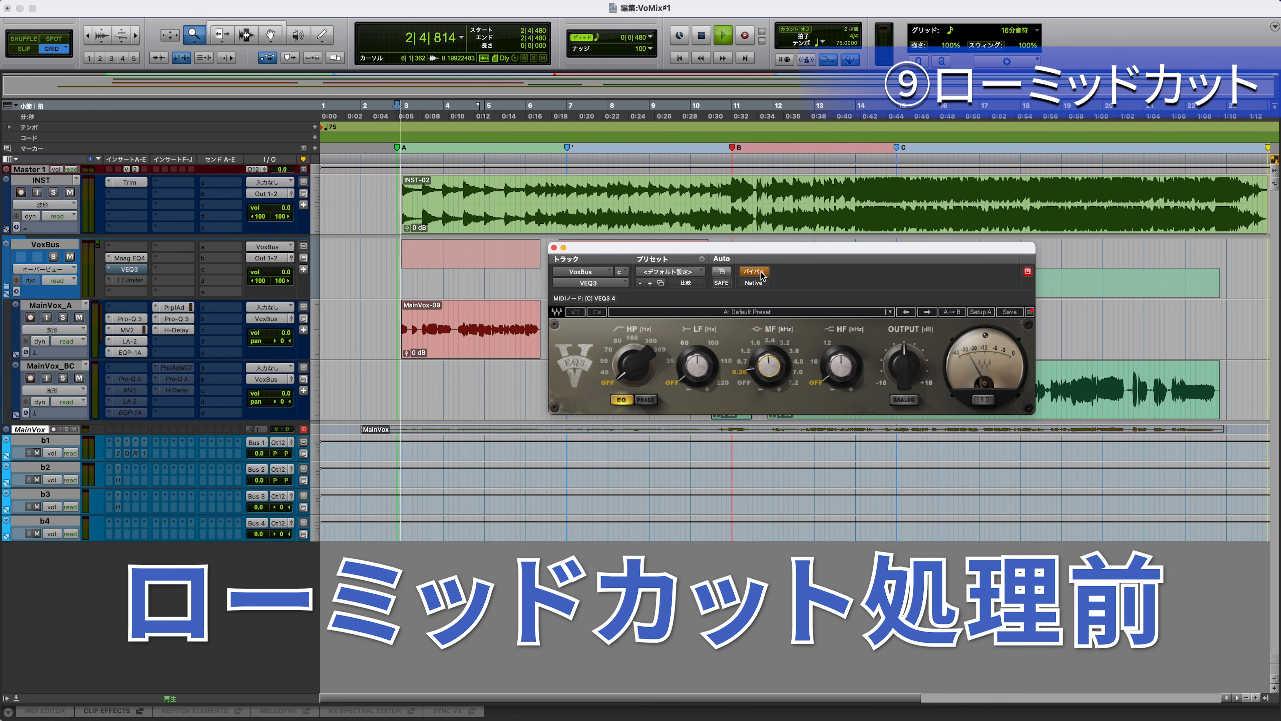
{"action": "key", "text": "space"}
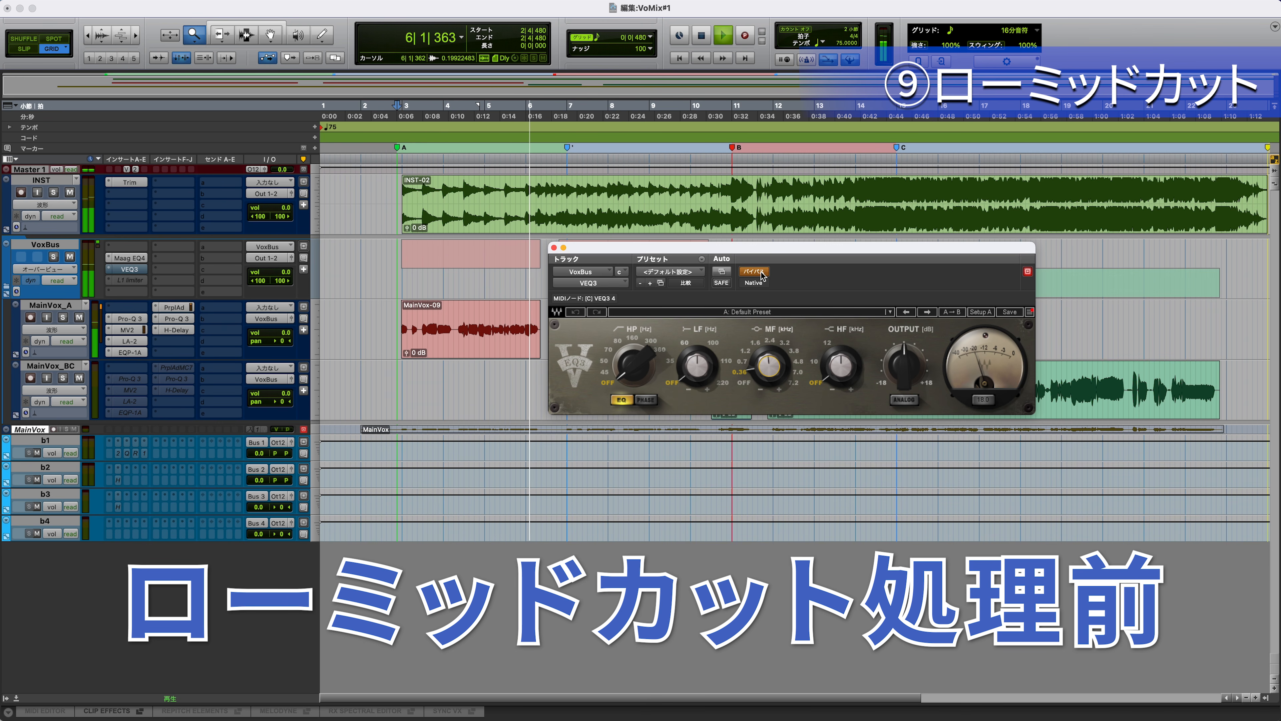
{"action": "key", "text": "space"}
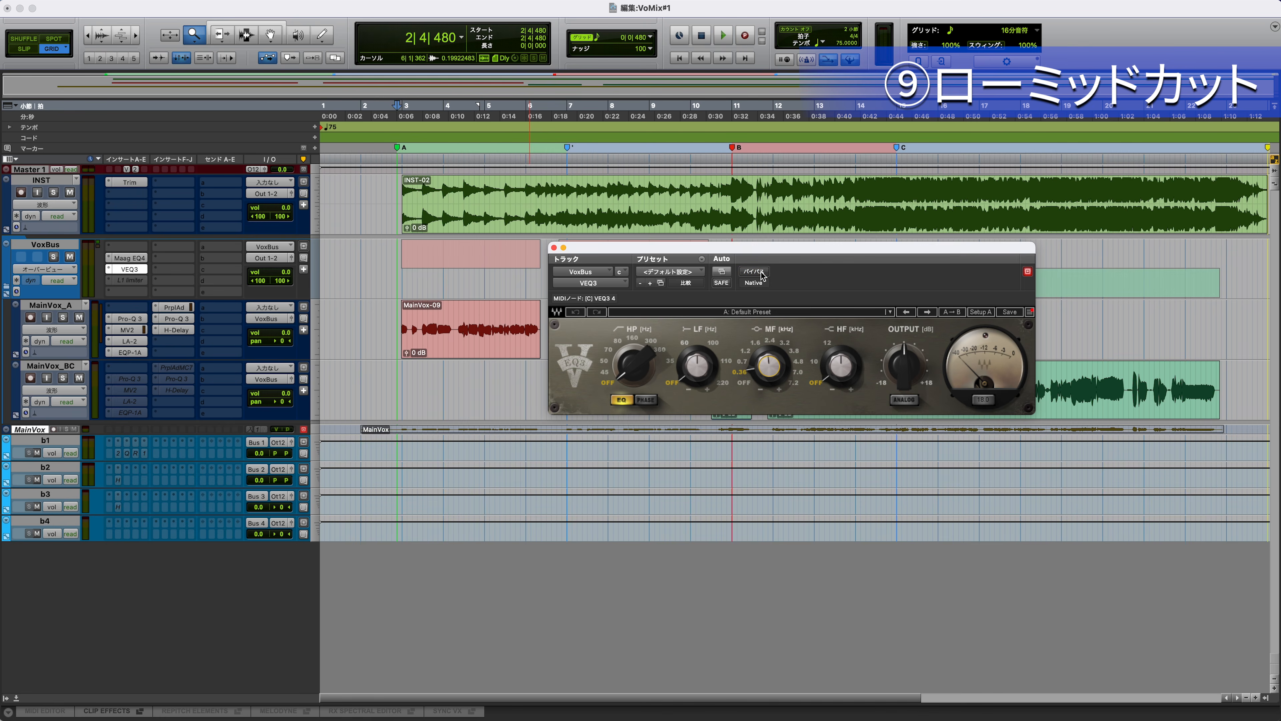
{"action": "left_click", "coordinate": [753, 272]}
{"action": "key", "text": "space"}
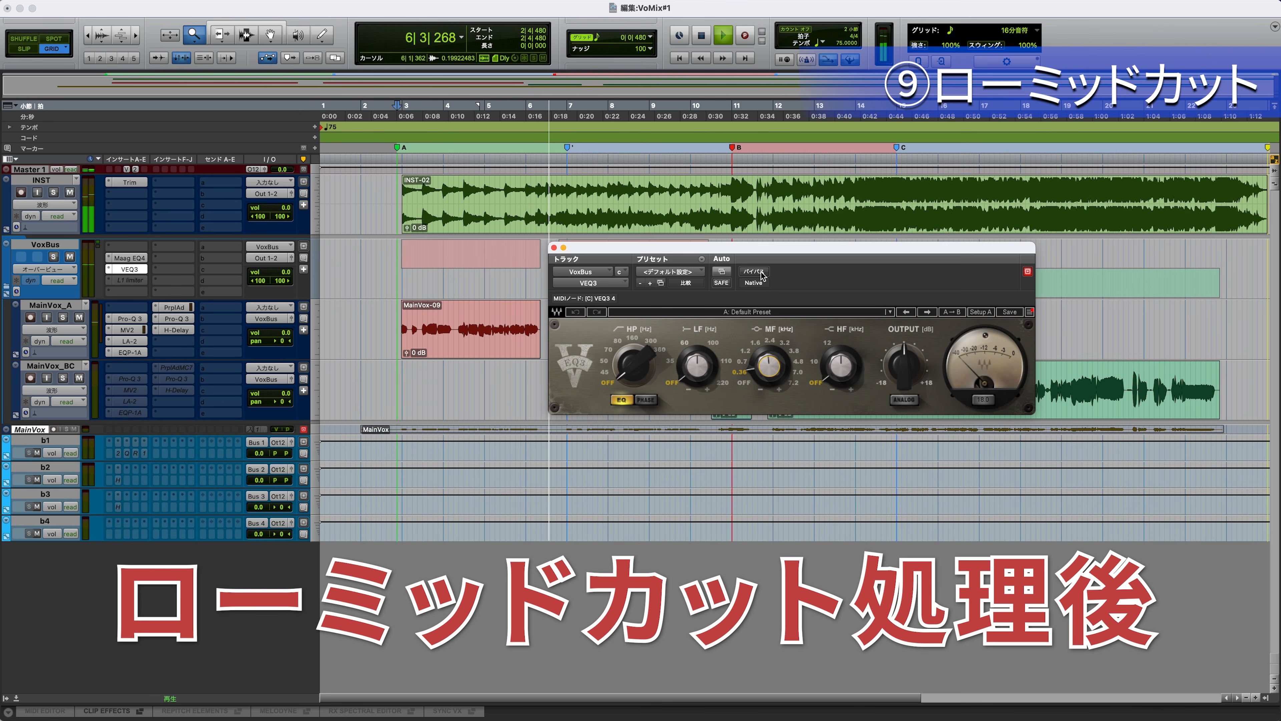
{"action": "key", "text": "space"}
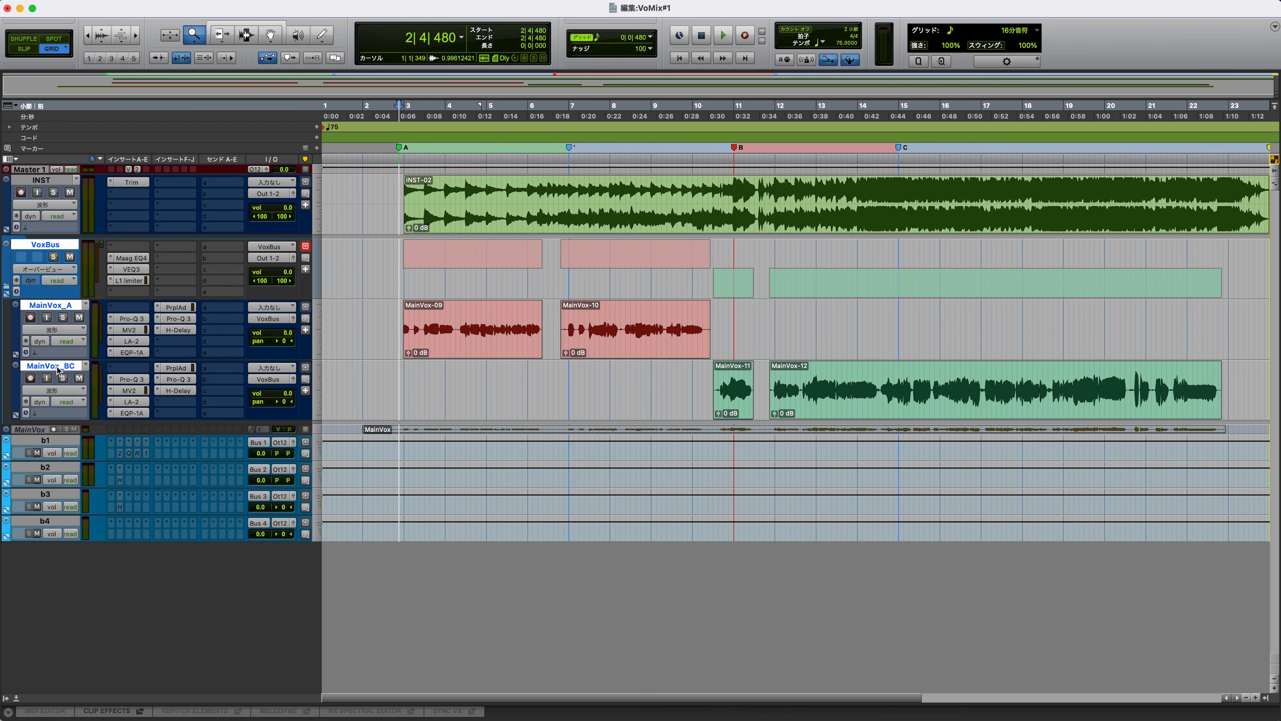
- Extend the timeline selection from the playback position at 2|4|480 to the session's end across all tracks
{"action": "key", "text": "alt+shift+Return"}
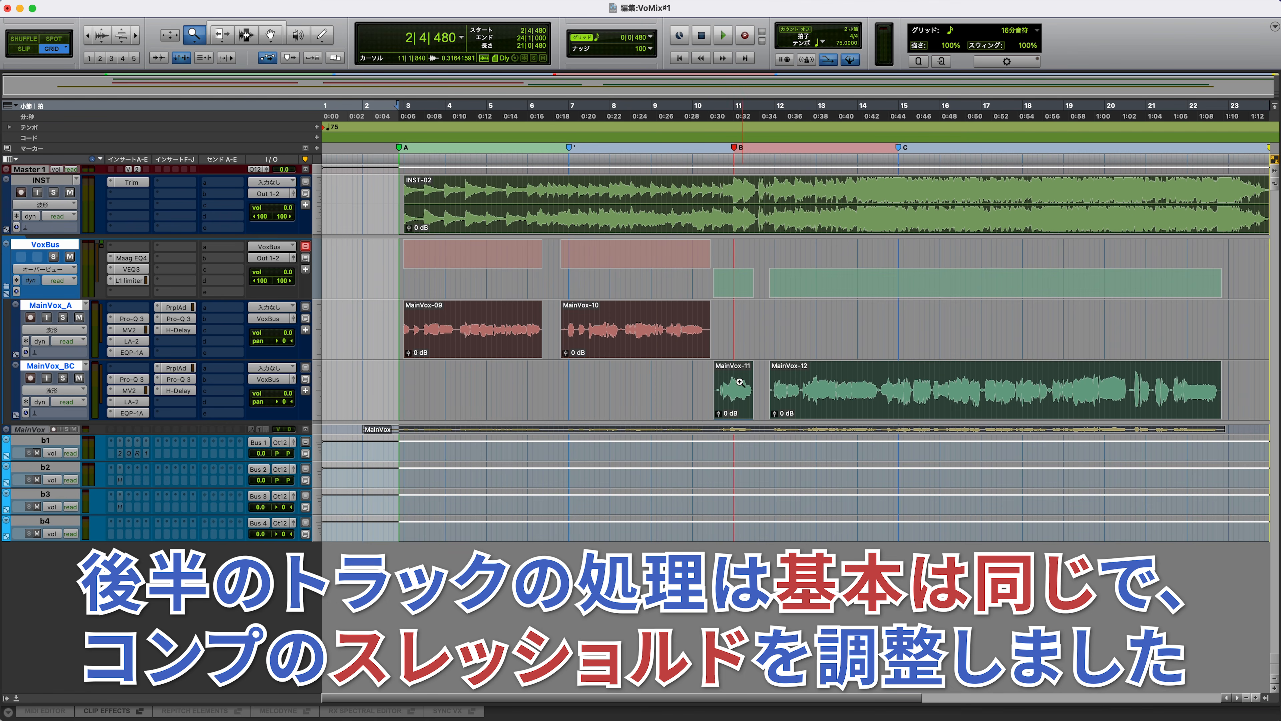